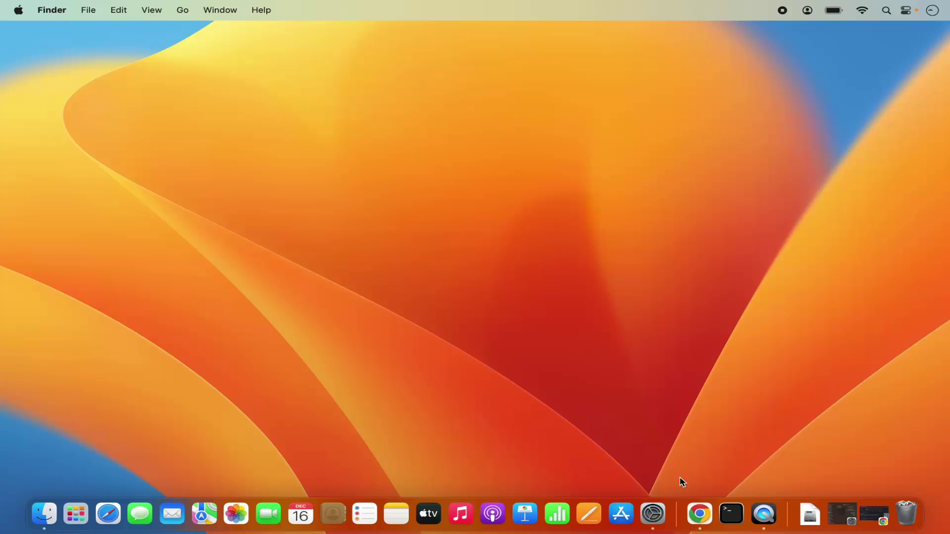
# Restore Chrome and open postgresql.org from the Google search results for postgresql
pyautogui.click(699, 515)
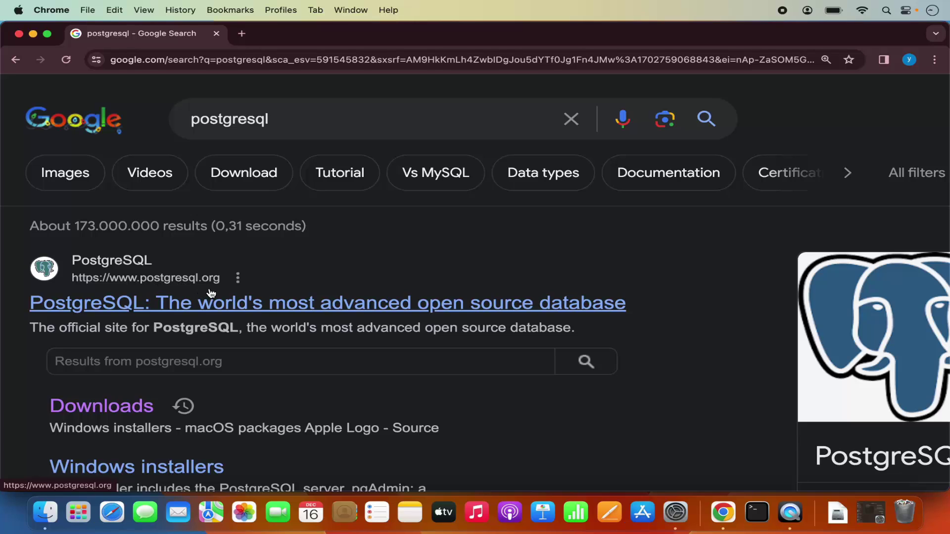
pyautogui.click(239, 309)
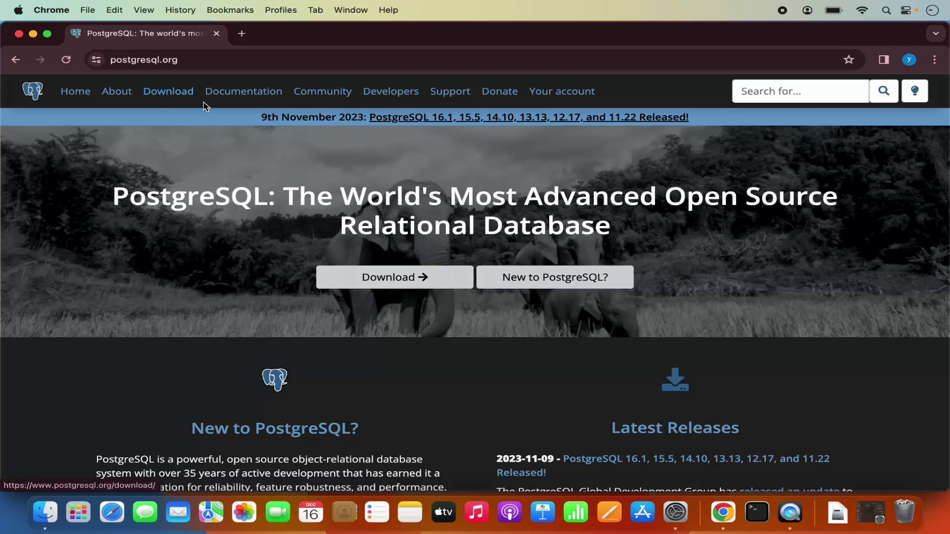
# Go from Download to the macOS packages page, then on to EDB's installer download page
pyautogui.click(381, 280)
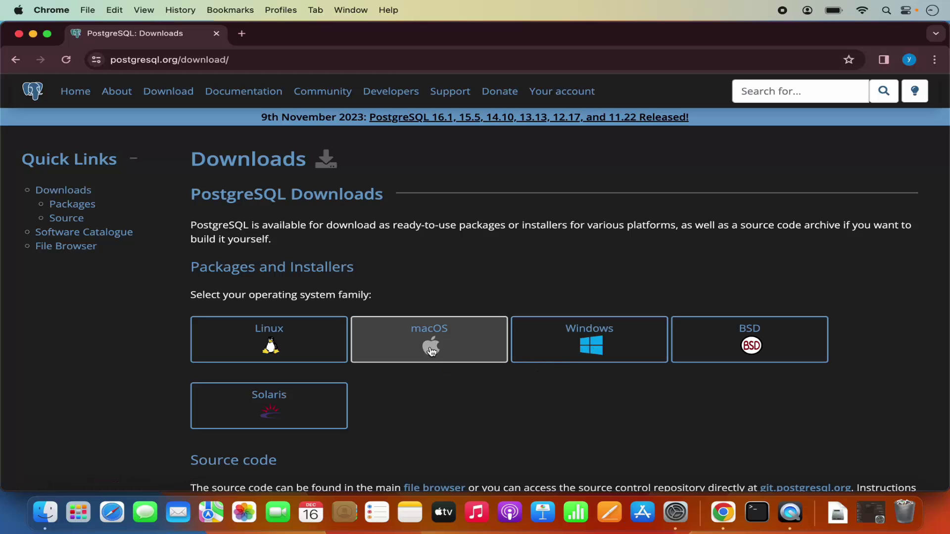
pyautogui.click(431, 350)
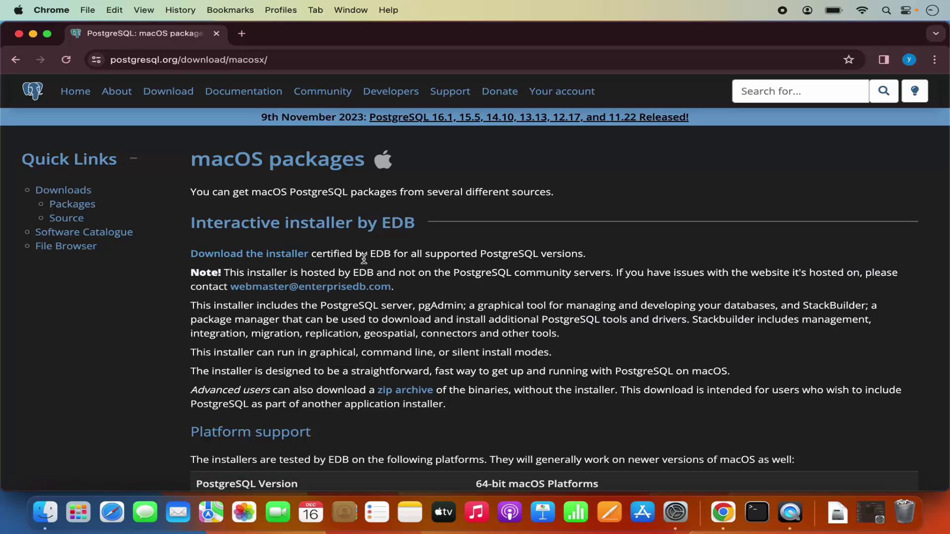
pyautogui.click(246, 255)
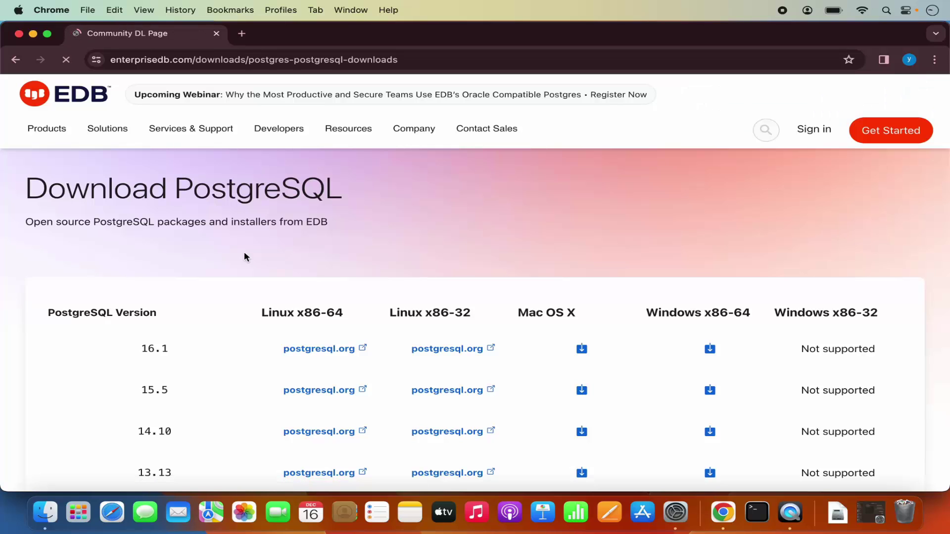
# Scroll the version table down to the PostgreSQL 16.1 row and select it
pyautogui.scroll(-2, 336, 262)
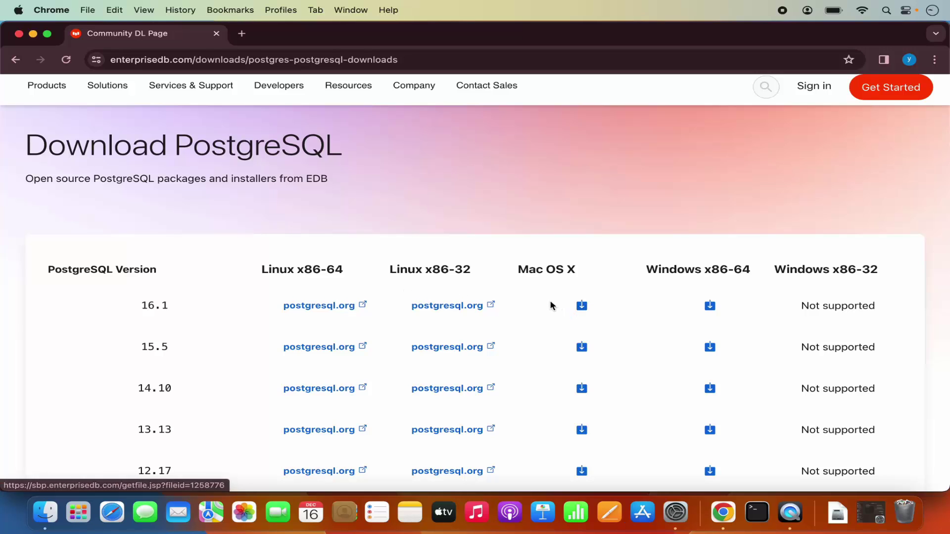
pyautogui.scroll(-2, 552, 305)
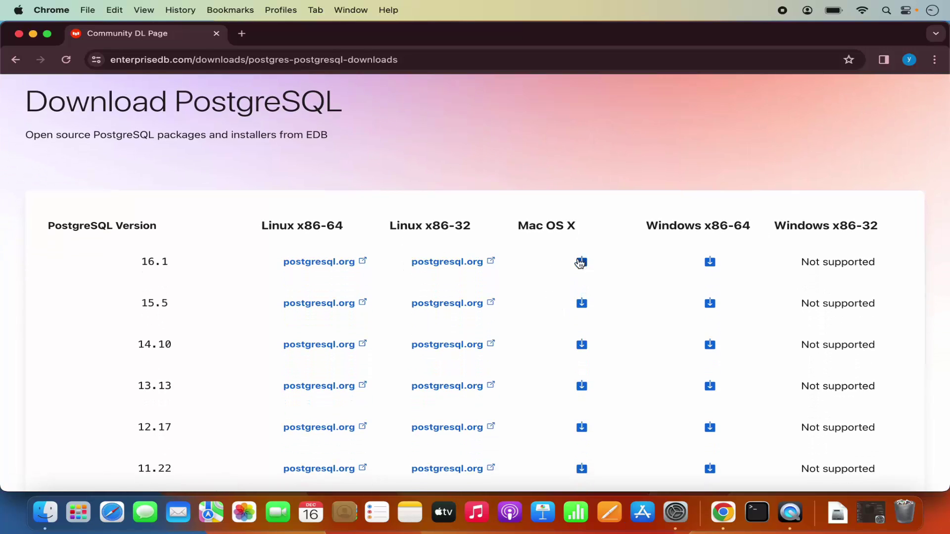
pyautogui.doubleClick(151, 264)
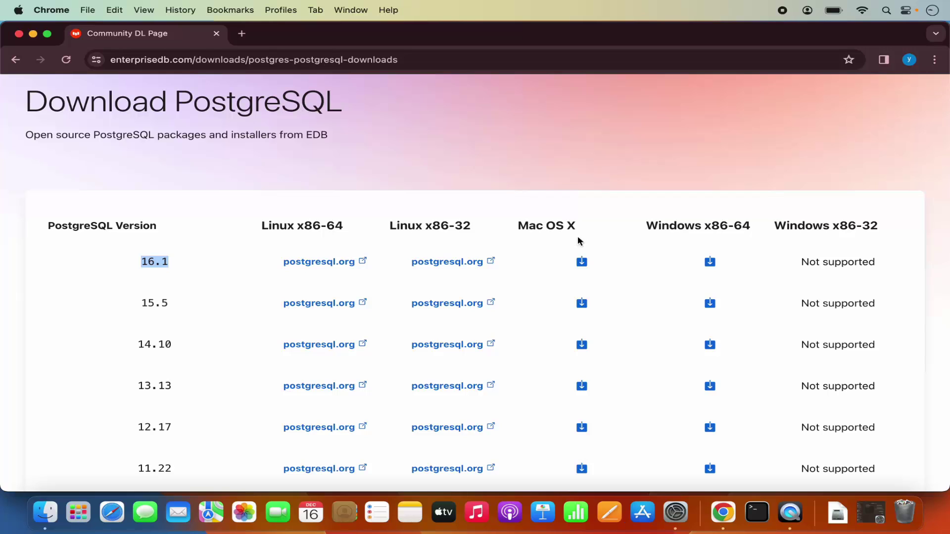
# Download the 16.1 Mac OS X installer, accept all cookies, and view the finished 364 MB .dmg
pyautogui.click(582, 262)
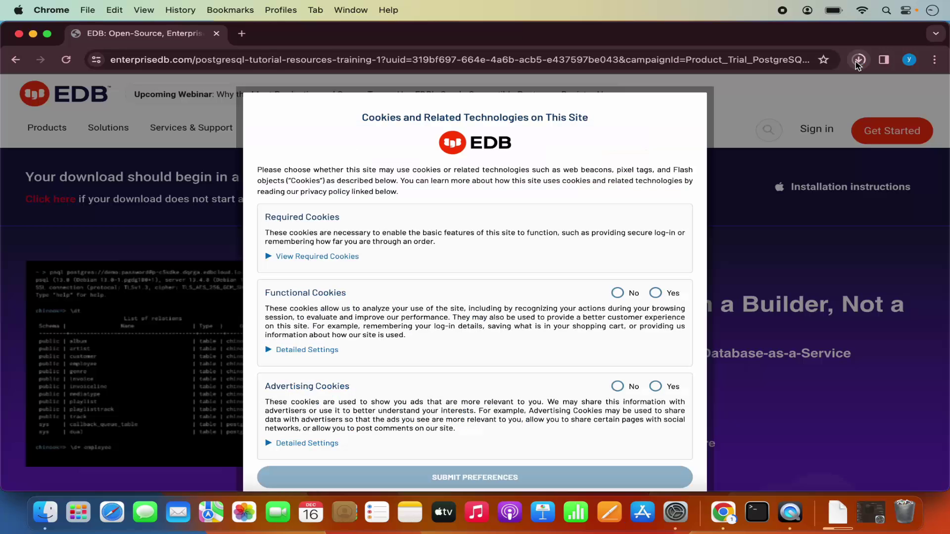
pyautogui.click(859, 60)
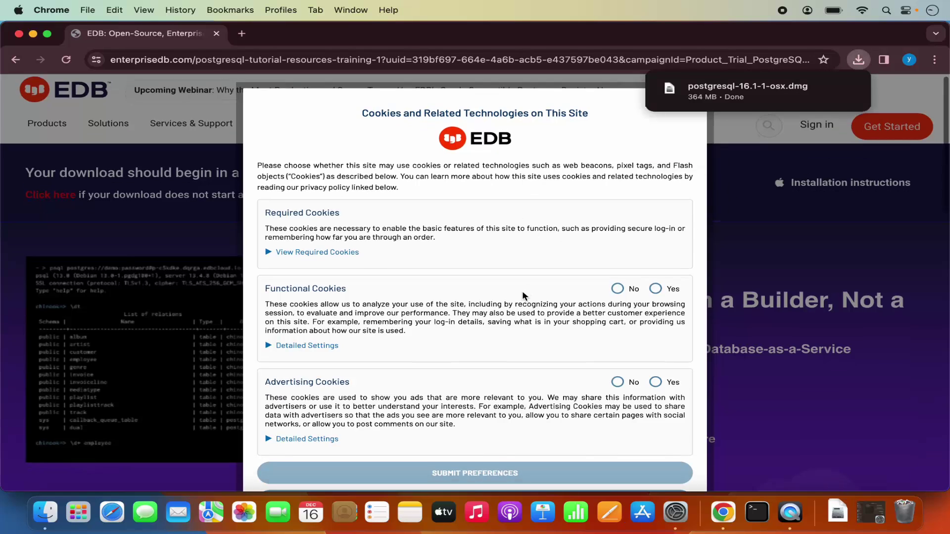
pyautogui.scroll(-3, 523, 292)
pyautogui.click(479, 402)
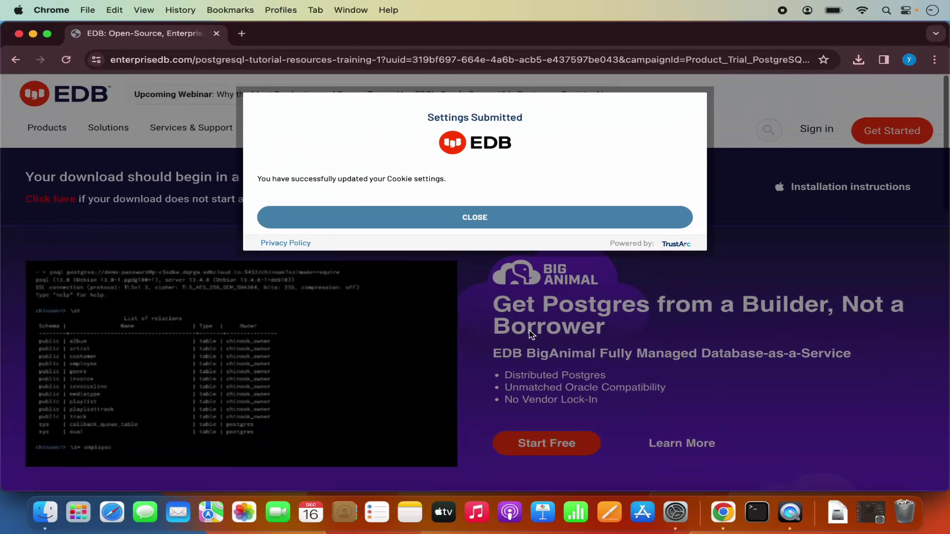
pyautogui.click(534, 222)
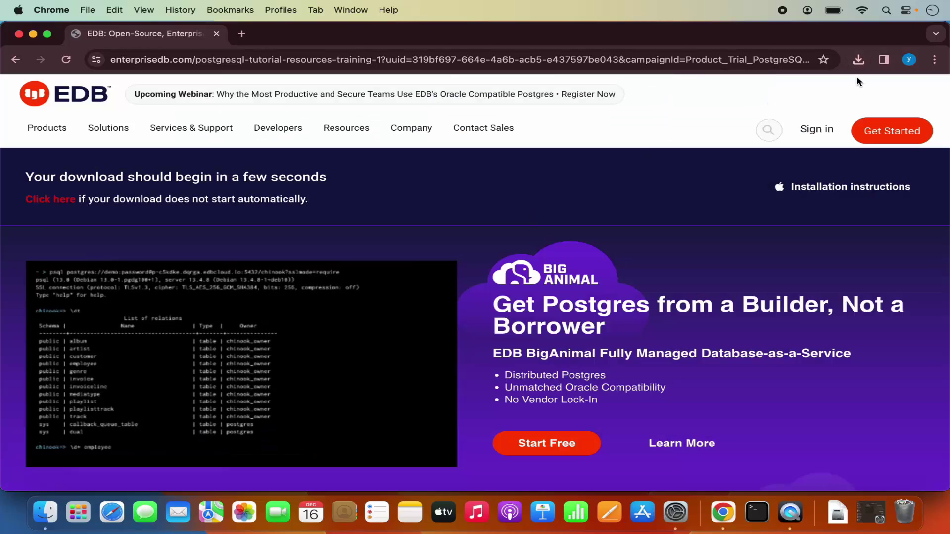
pyautogui.click(859, 60)
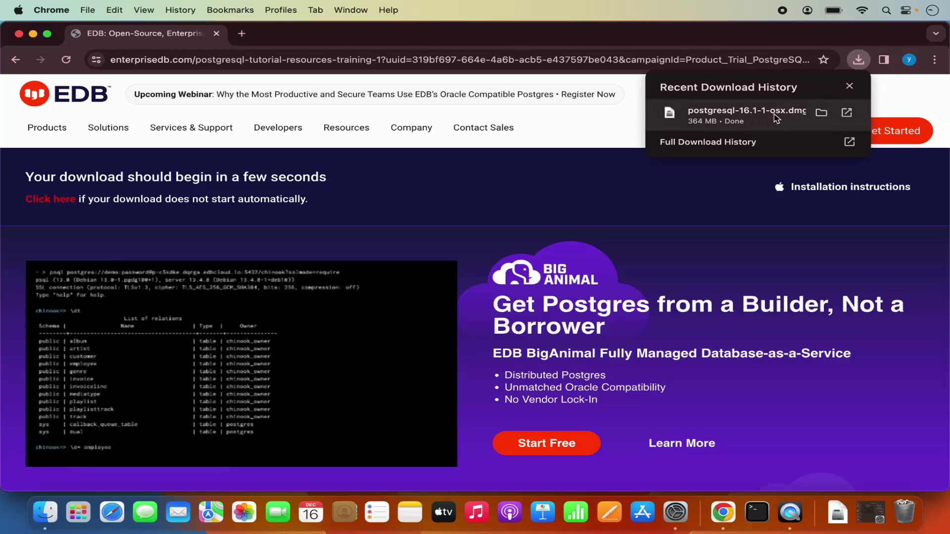
# Mount postgresql-16.1-1-osx.dmg, launch its installer, and authorize it with the administrator password
pyautogui.click(739, 125)
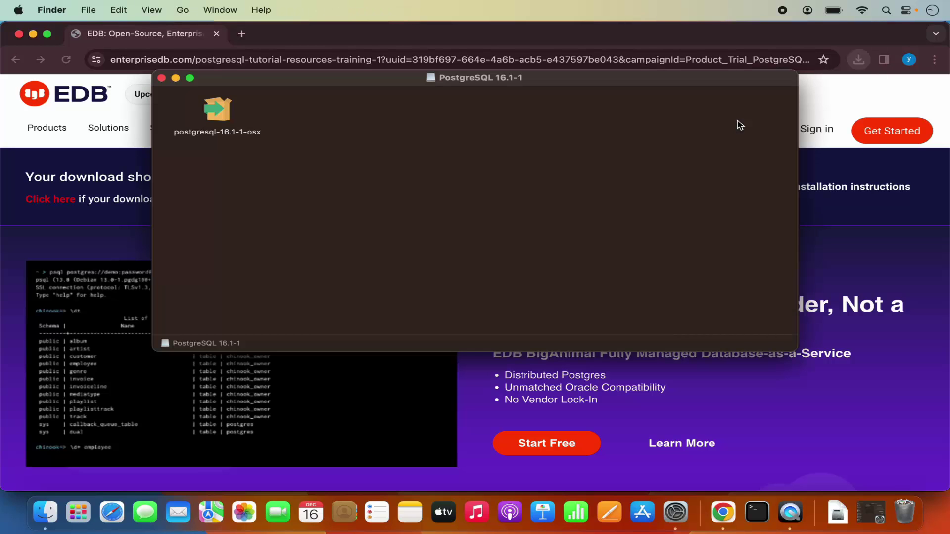
pyautogui.click(33, 34)
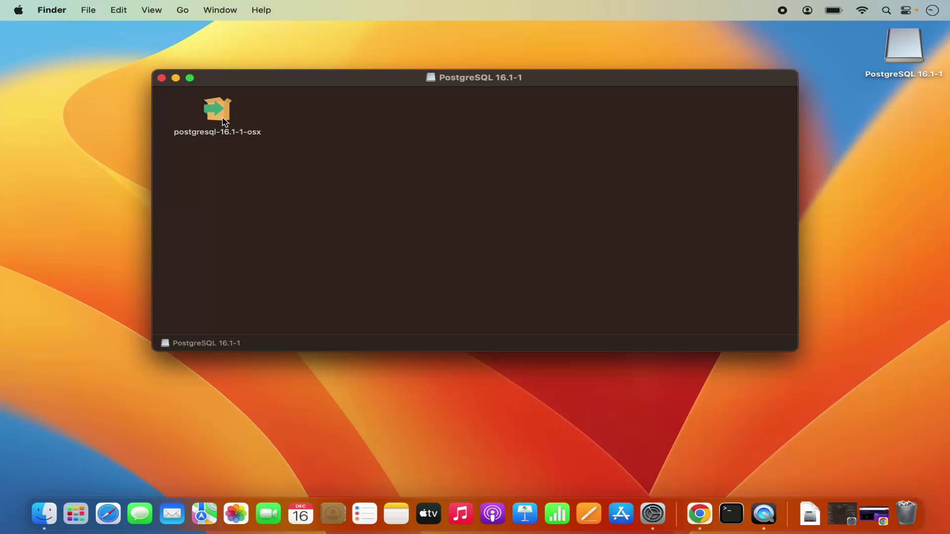
pyautogui.doubleClick(223, 118)
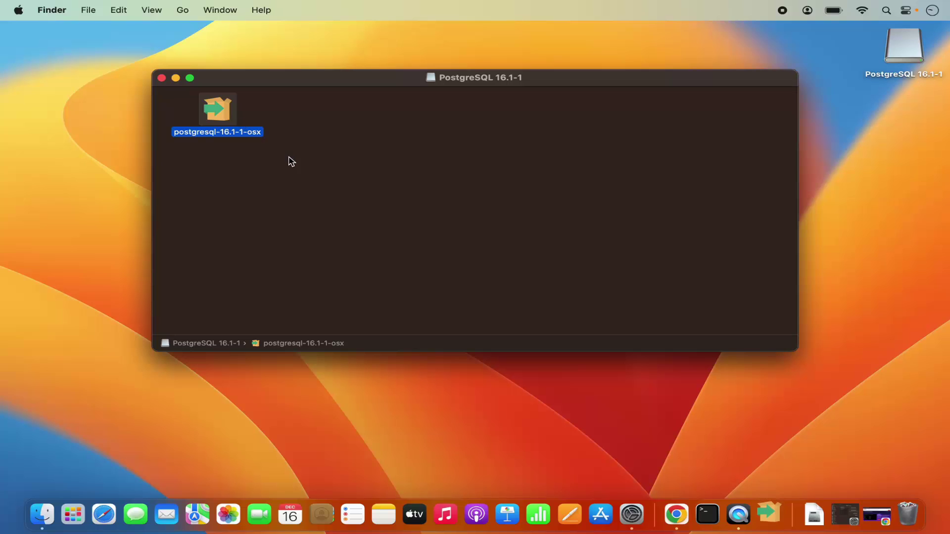
pyautogui.click(175, 78)
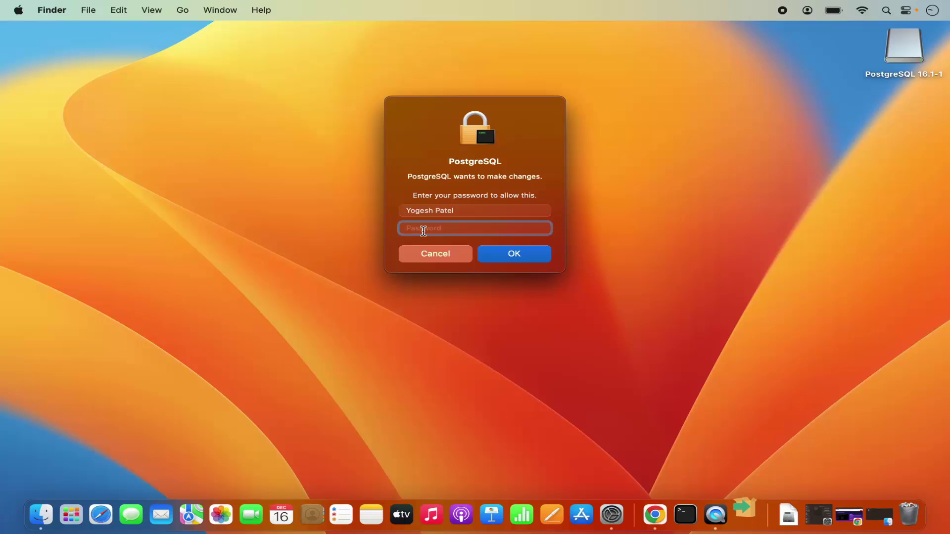
pyautogui.write('••••••')
pyautogui.press('Return')
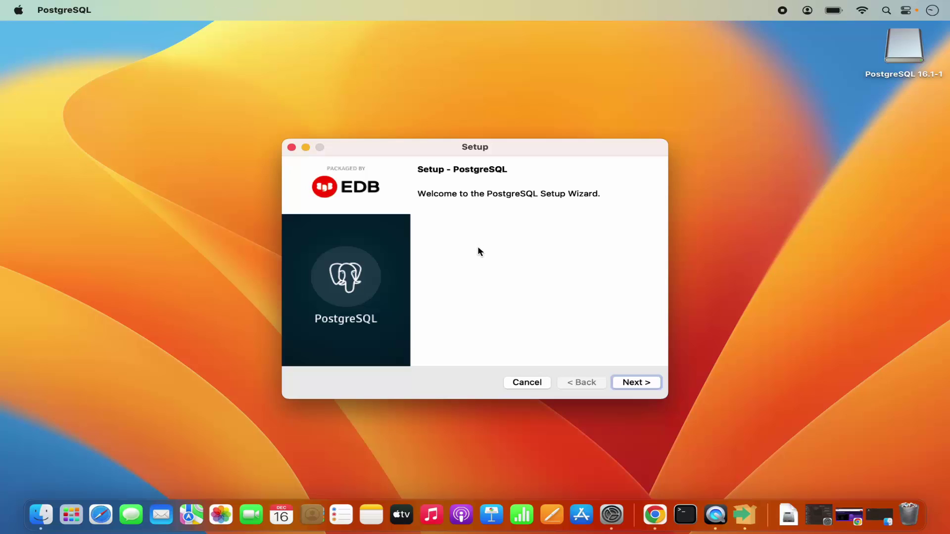
# Keep the default /Library/PostgreSQL/16 location and all four components, then select part of the data path
pyautogui.click(625, 382)
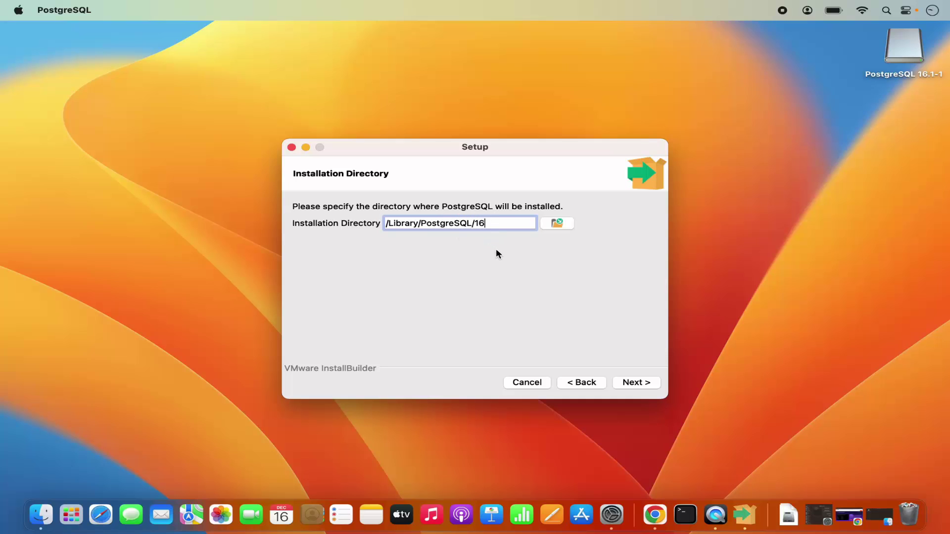
pyautogui.click(631, 385)
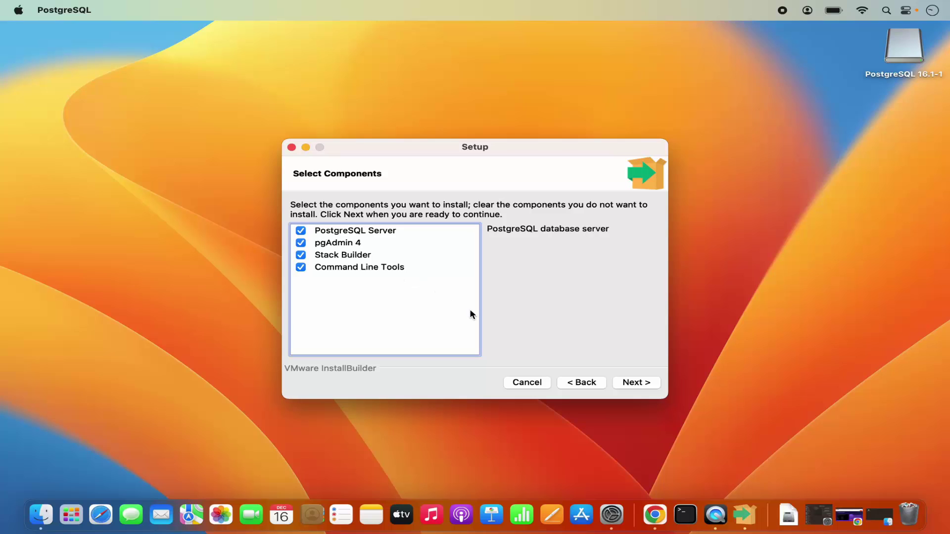
pyautogui.click(635, 386)
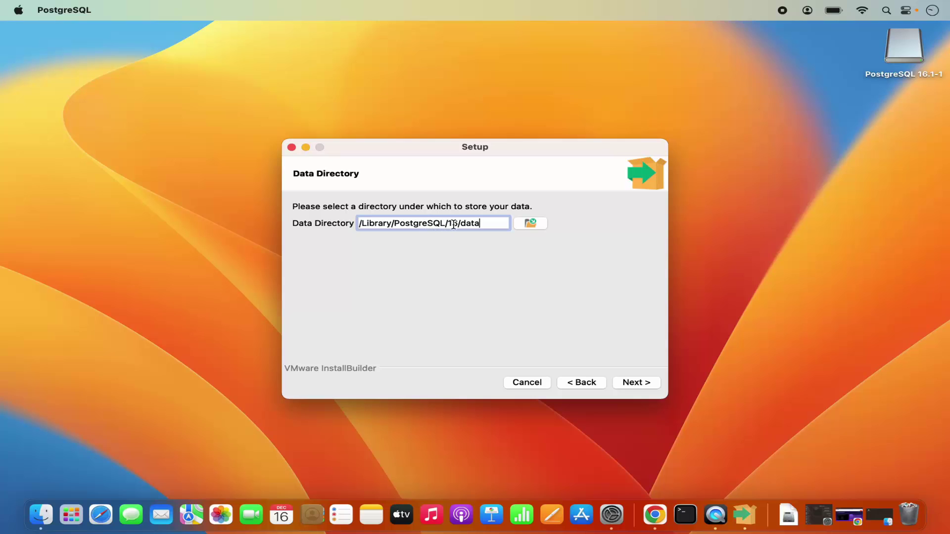
pyautogui.moveTo(461, 224); pyautogui.dragTo(480, 224)
# Accept the default data directory, then enter and confirm the postgres superuser password
pyautogui.click(633, 383)
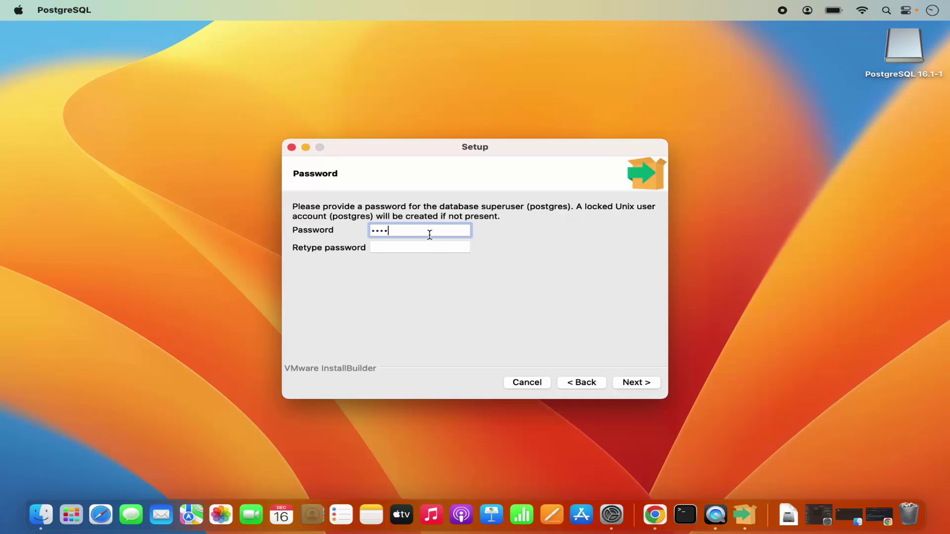
pyautogui.click(421, 247)
pyautogui.write('123')
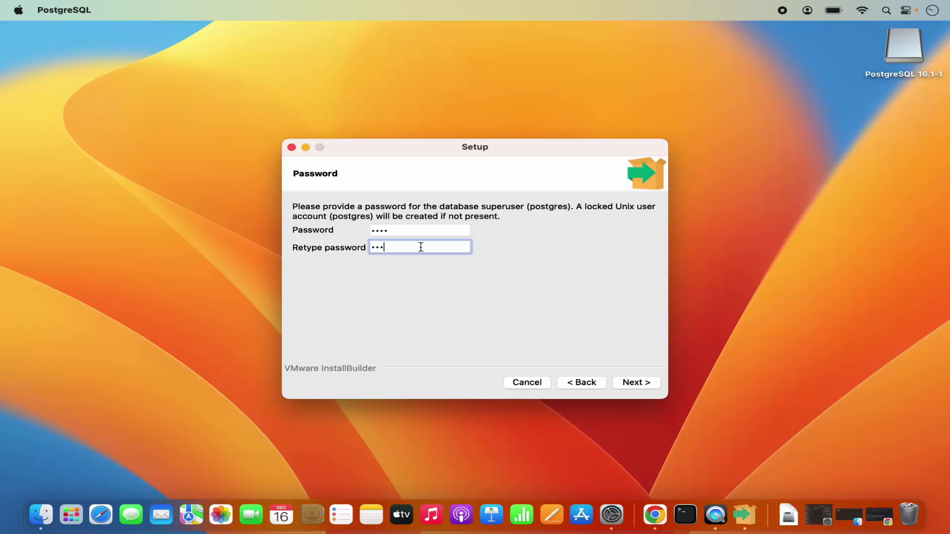
pyautogui.click(628, 389)
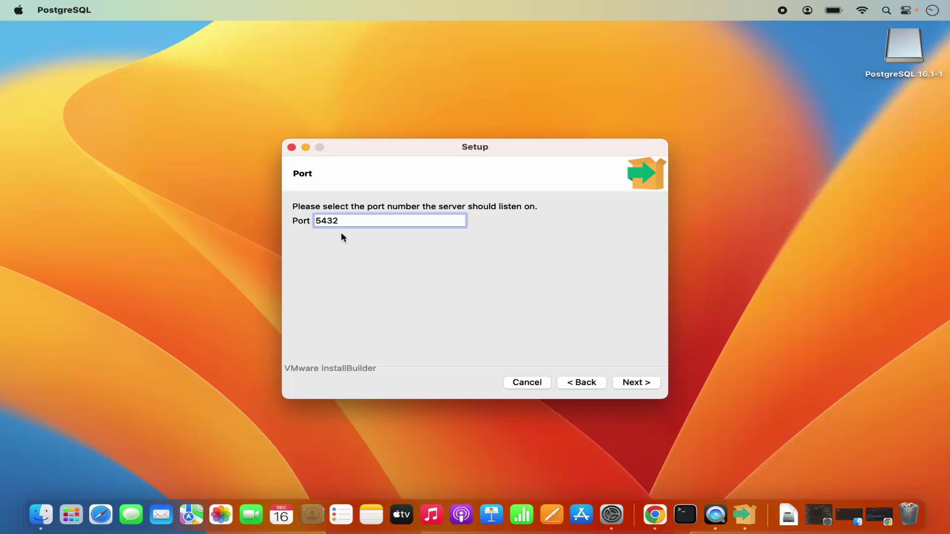
# Keep port 5432 and the [Default locale] to reach the Pre Installation Summary
pyautogui.click(636, 385)
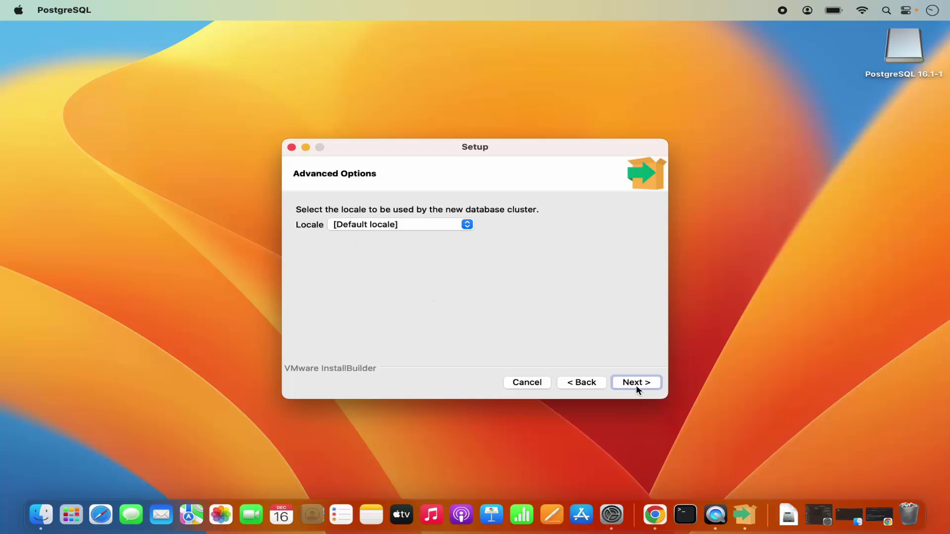
pyautogui.click(340, 227)
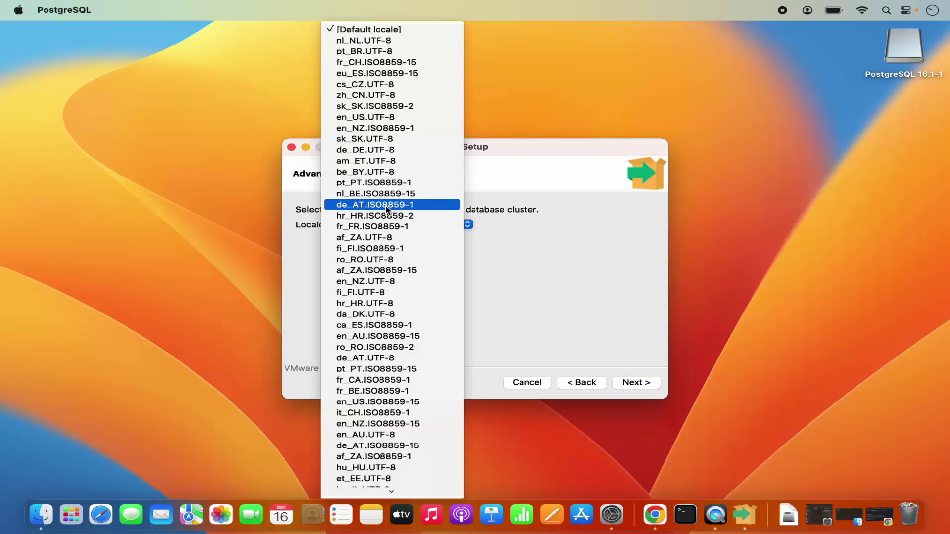
pyautogui.click(526, 274)
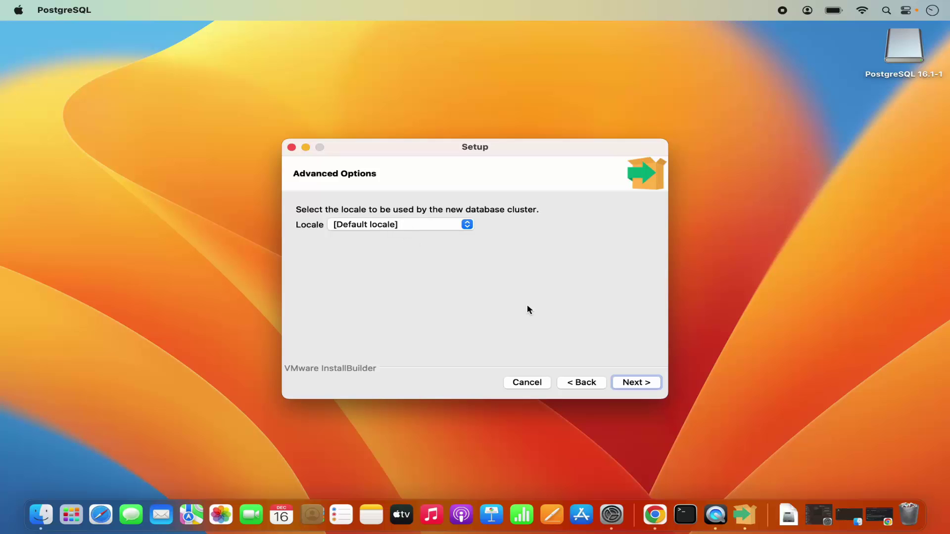
pyautogui.click(636, 383)
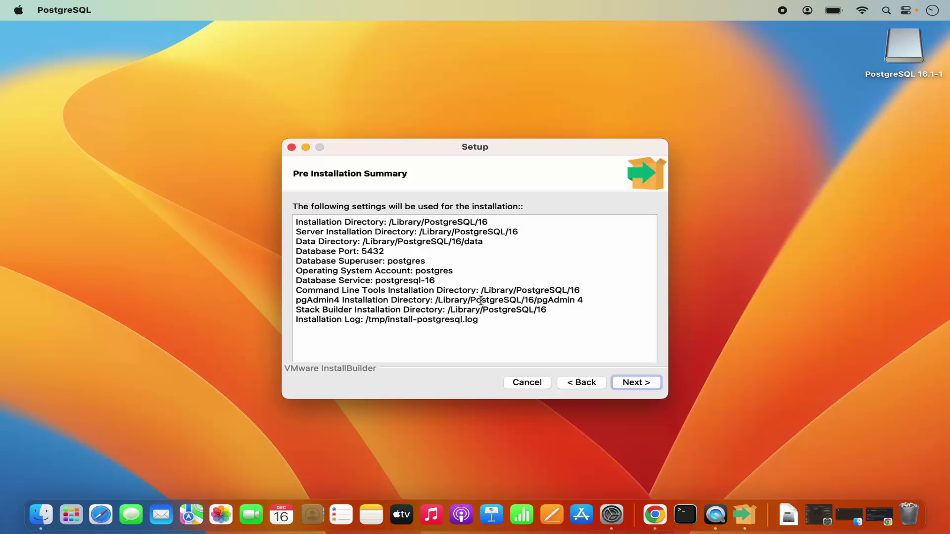
# Confirm the pre-installation summary and install PostgreSQL 16 to completion
pyautogui.click(634, 386)
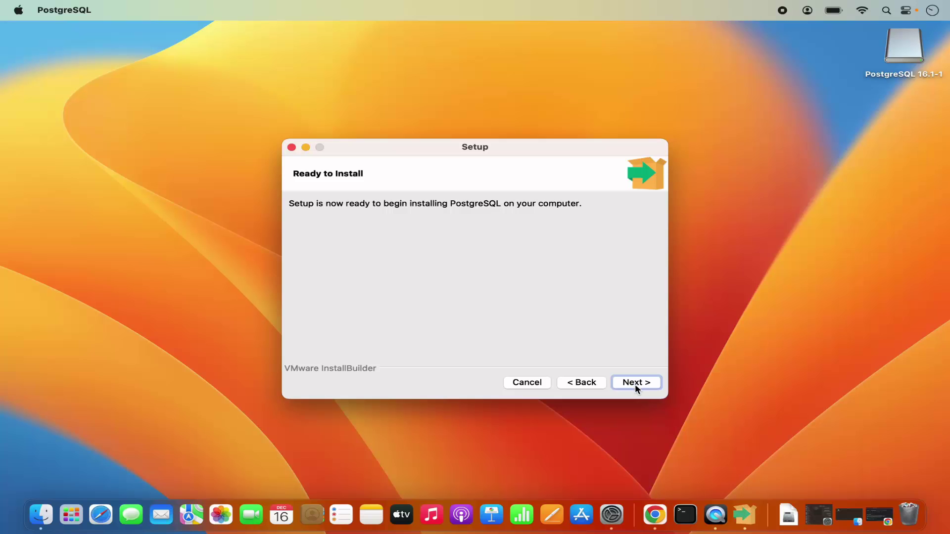
pyautogui.click(636, 386)
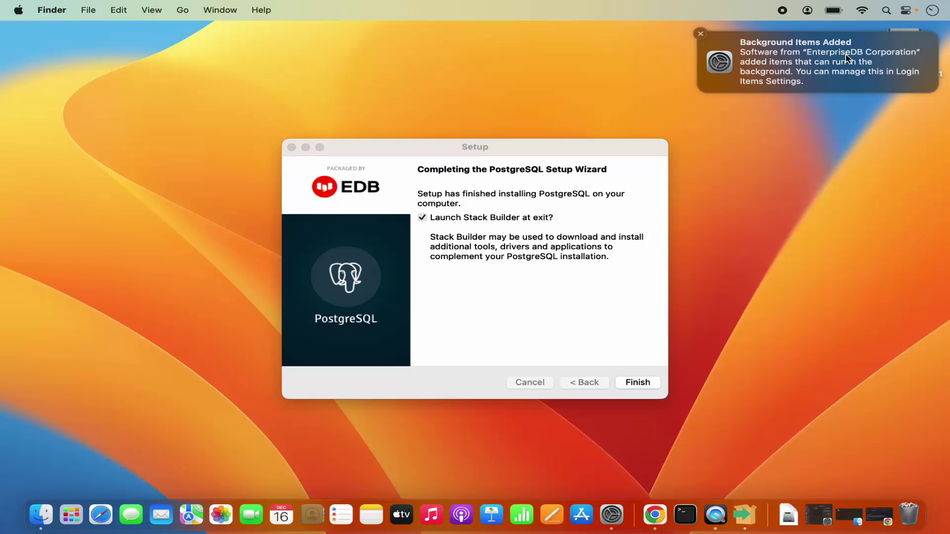
# Dismiss the background items notification, untick Launch Stack Builder at exit, and finish the wizard
pyautogui.click(703, 35)
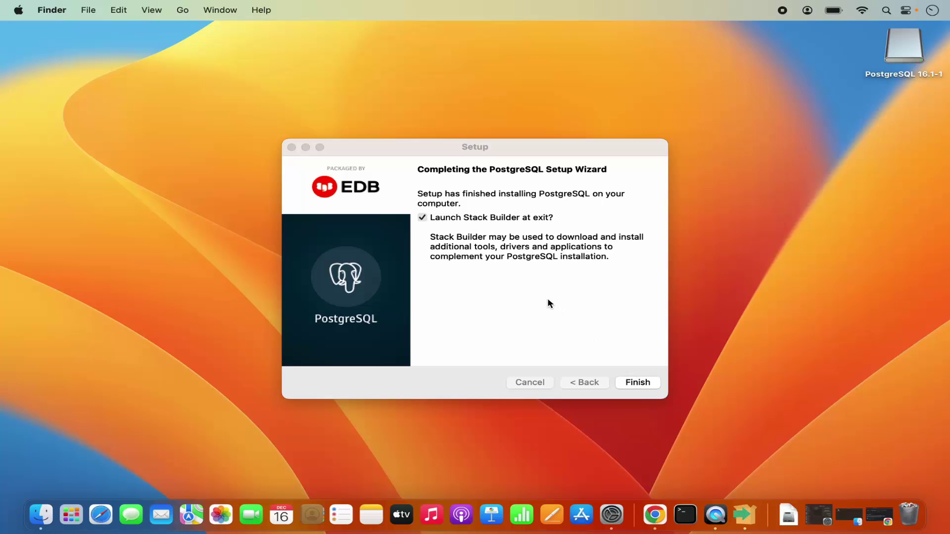
pyautogui.click(423, 220)
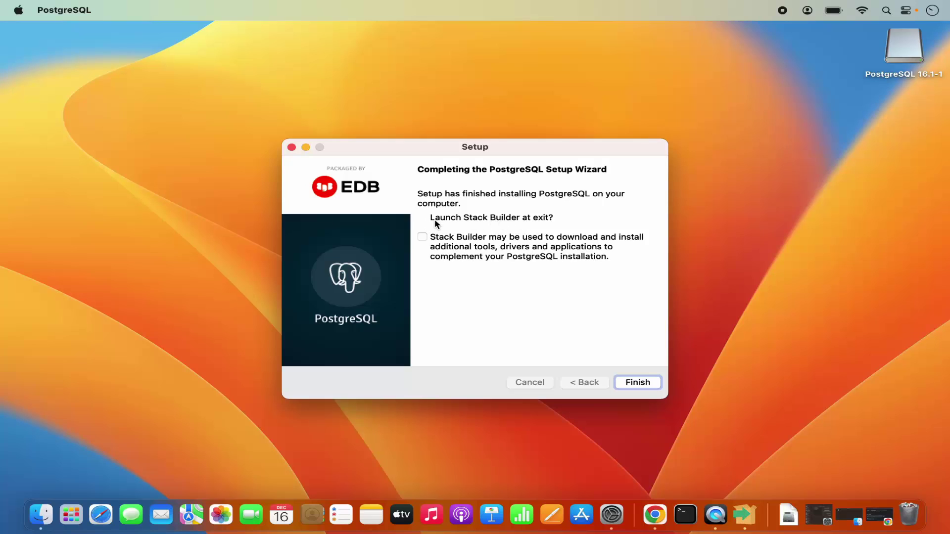
pyautogui.click(638, 383)
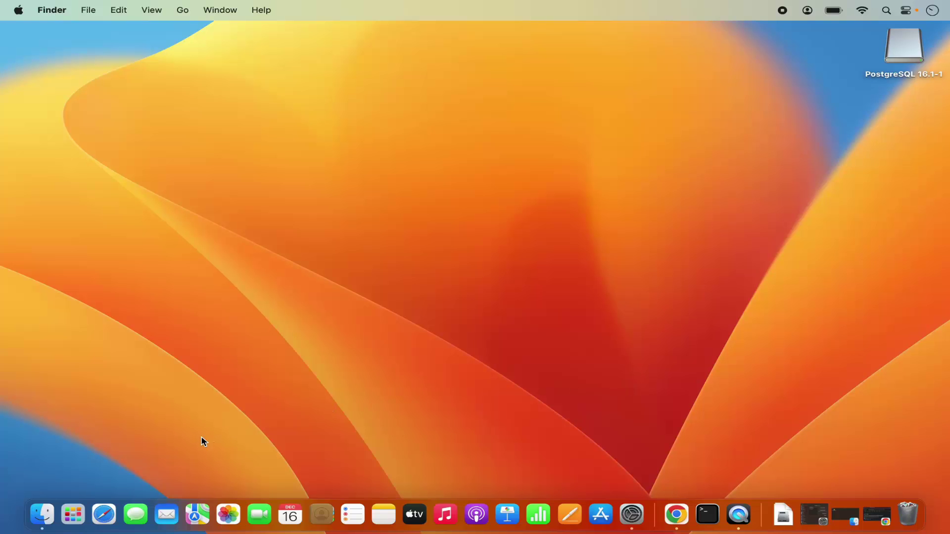
# Open Launchpad to see pgAdmin 4, SQL Shell (psql) and Stack Builder
pyautogui.click(72, 517)
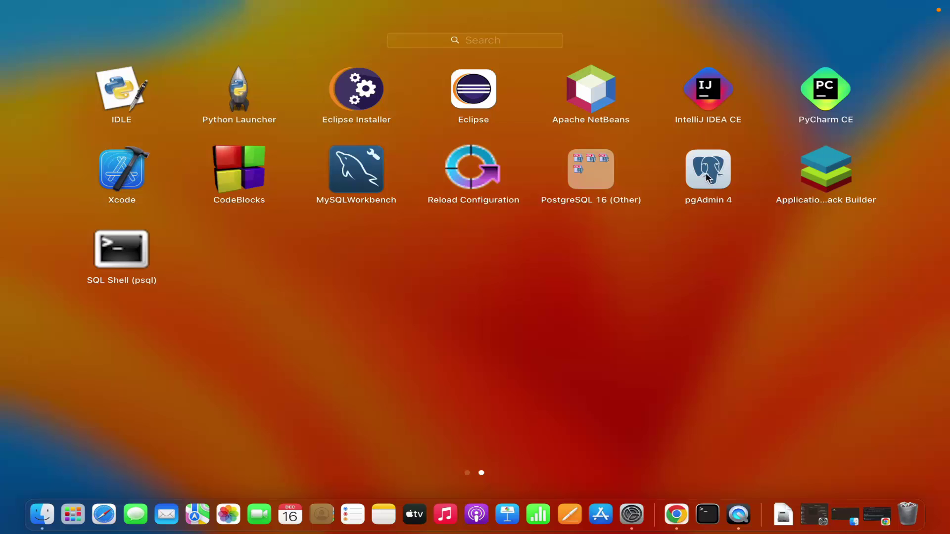
# Launch pgAdmin 4 full-screen, dismiss its notifications, and expand Servers to connect to PostgreSQL 16
pyautogui.click(710, 178)
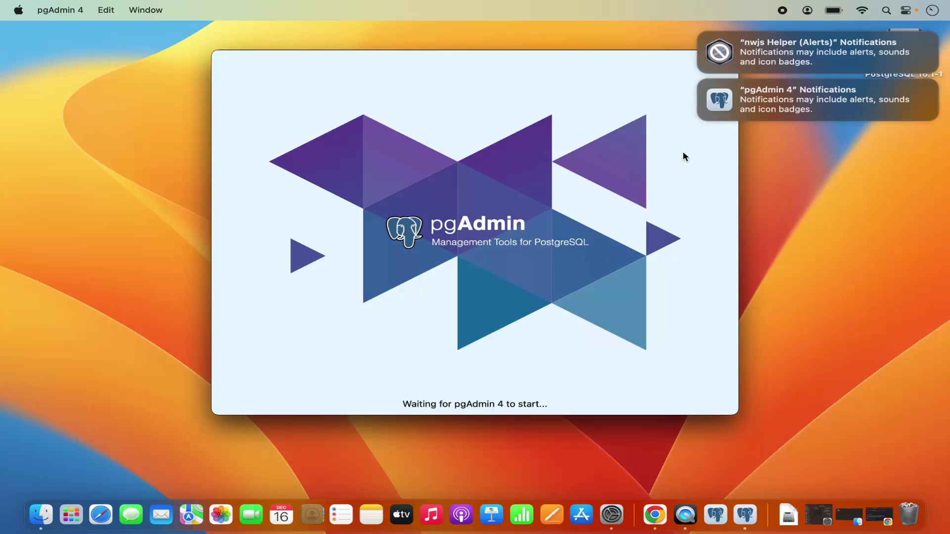
pyautogui.click(702, 82)
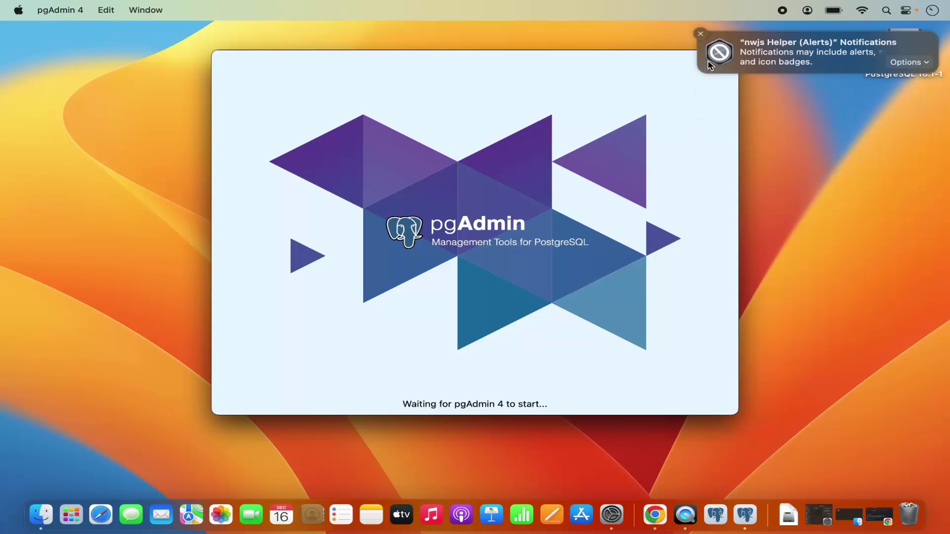
pyautogui.click(700, 35)
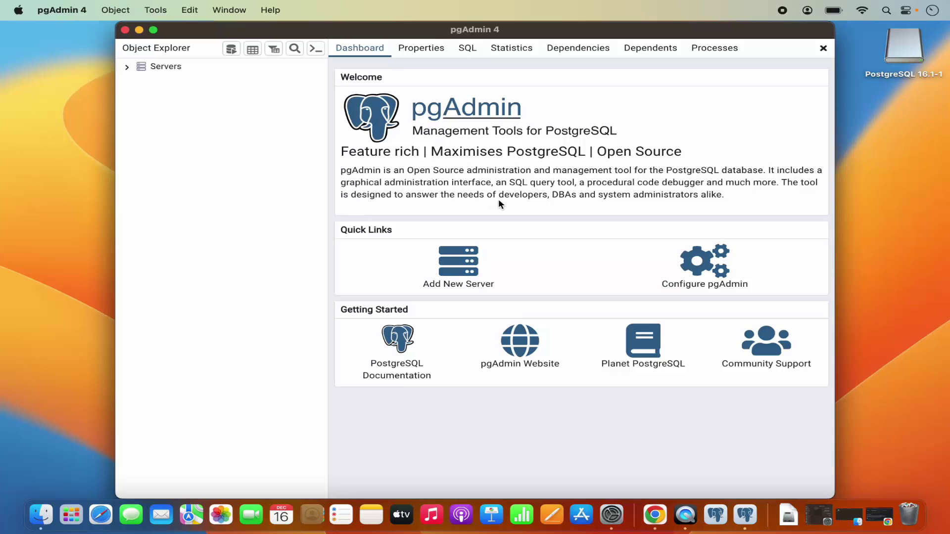
pyautogui.doubleClick(515, 33)
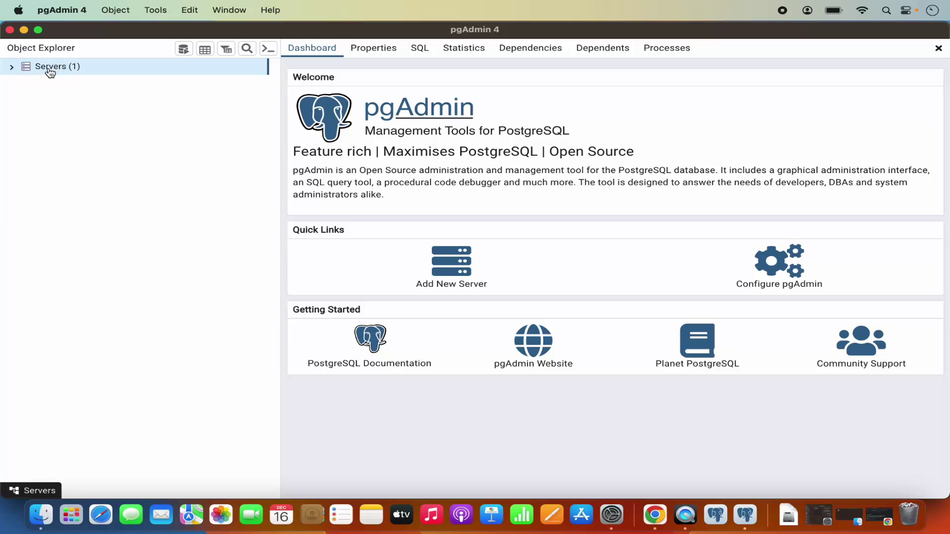
pyautogui.click(12, 69)
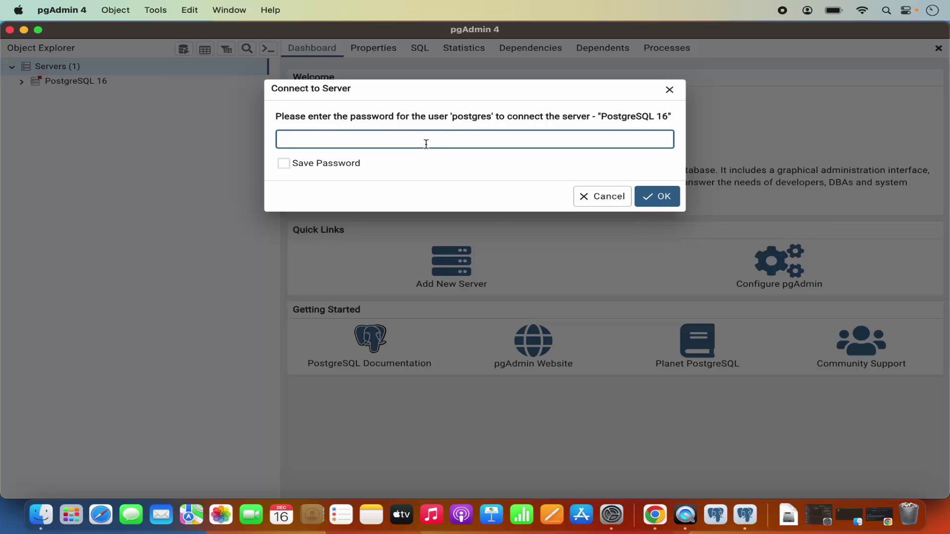
# Tick Save Password in the Connect to Server prompt for the postgres user
pyautogui.click(287, 166)
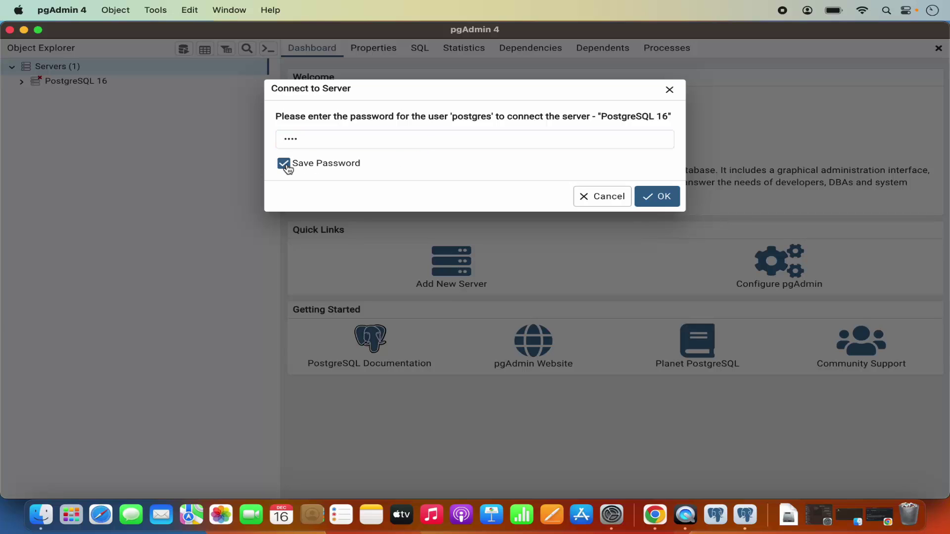
# Confirm the password to connect to PostgreSQL 16, then browse the Databases and postgres nodes
pyautogui.click(672, 200)
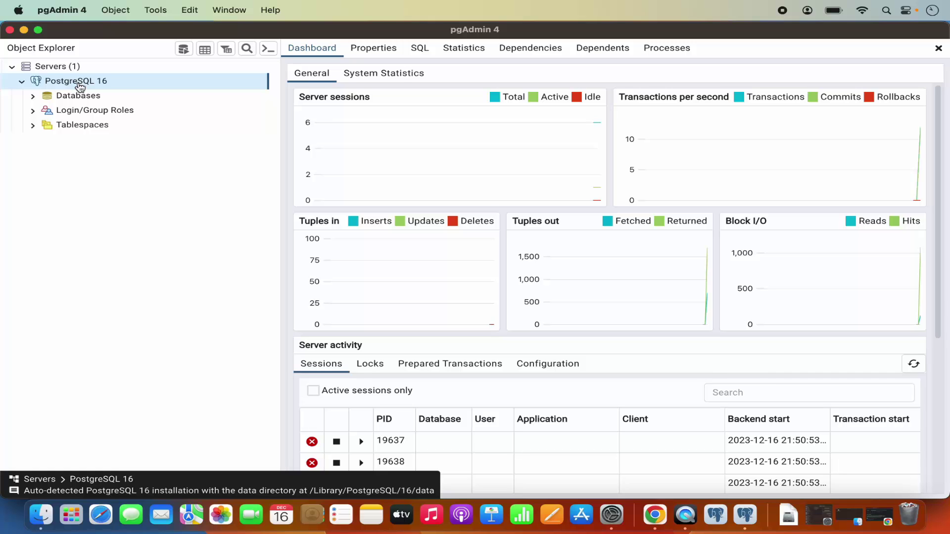
pyautogui.click(34, 97)
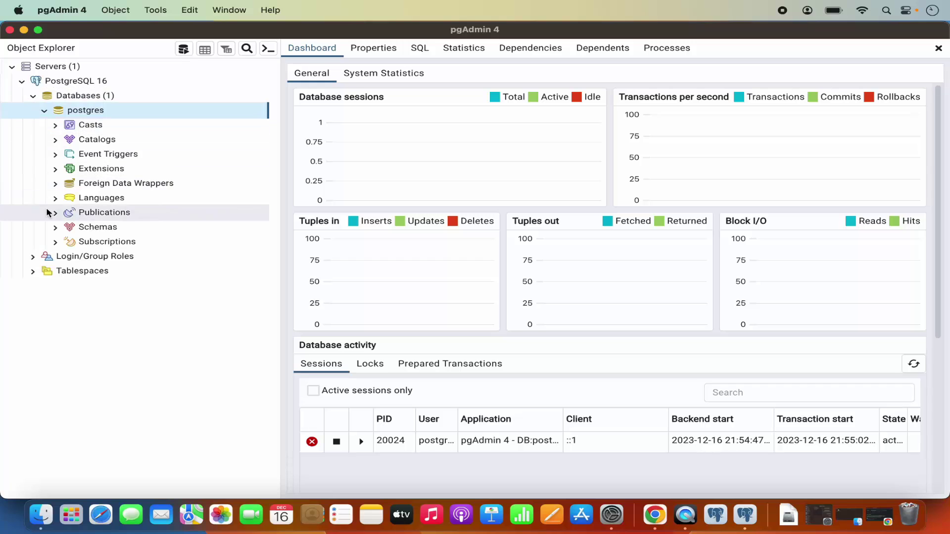
pyautogui.click(44, 111)
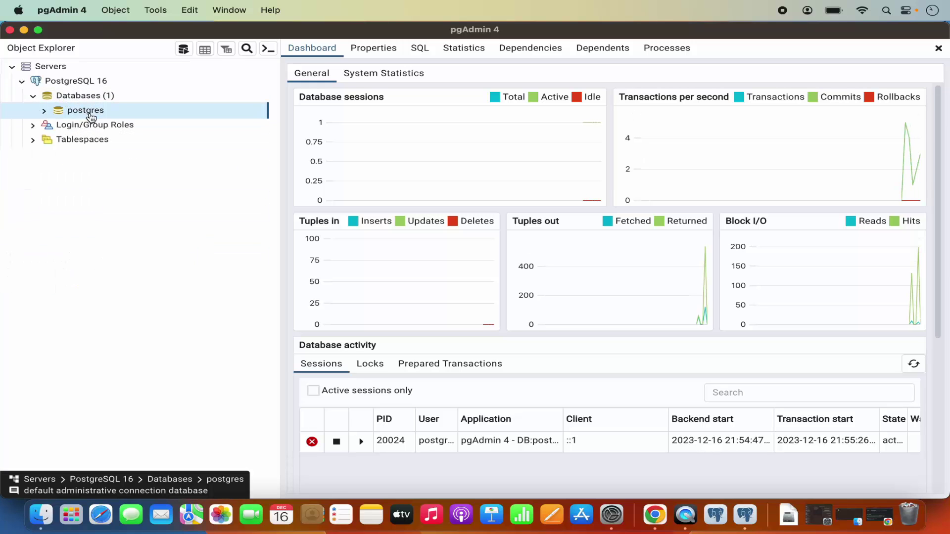
pyautogui.click(44, 112)
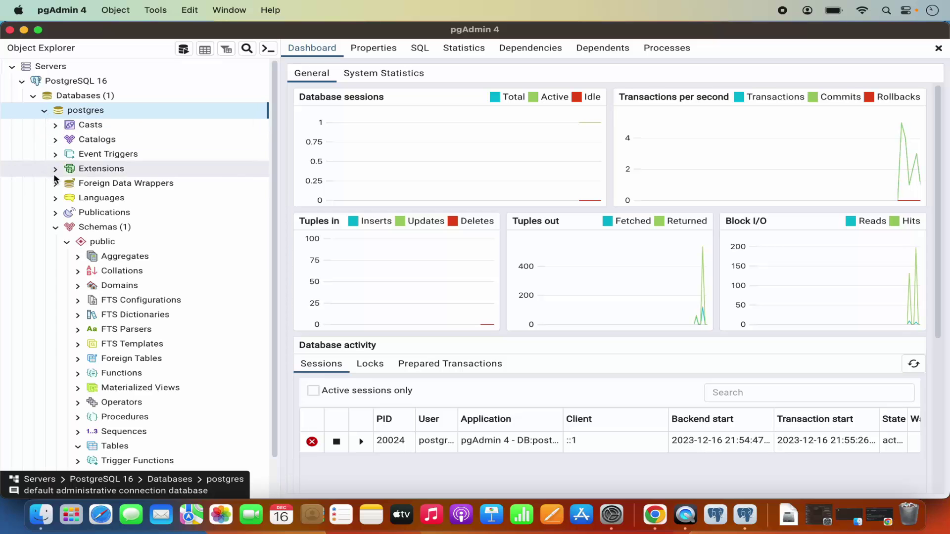
pyautogui.scroll(-2, 80, 252)
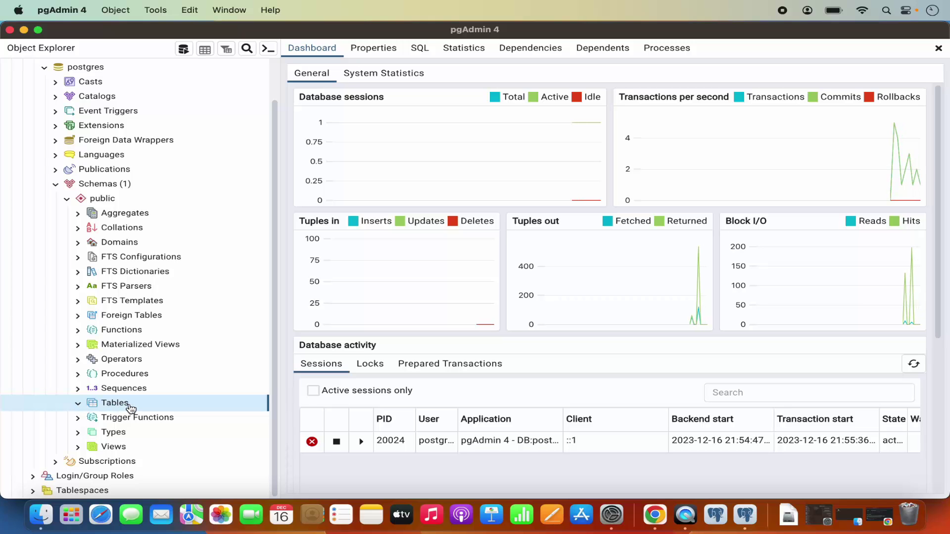
pyautogui.scroll(3, 123, 282)
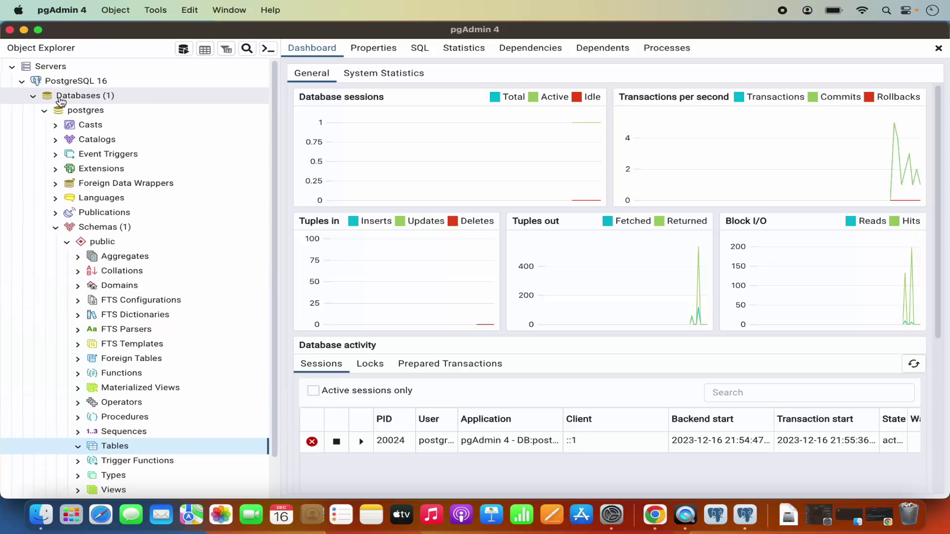
pyautogui.click(33, 96)
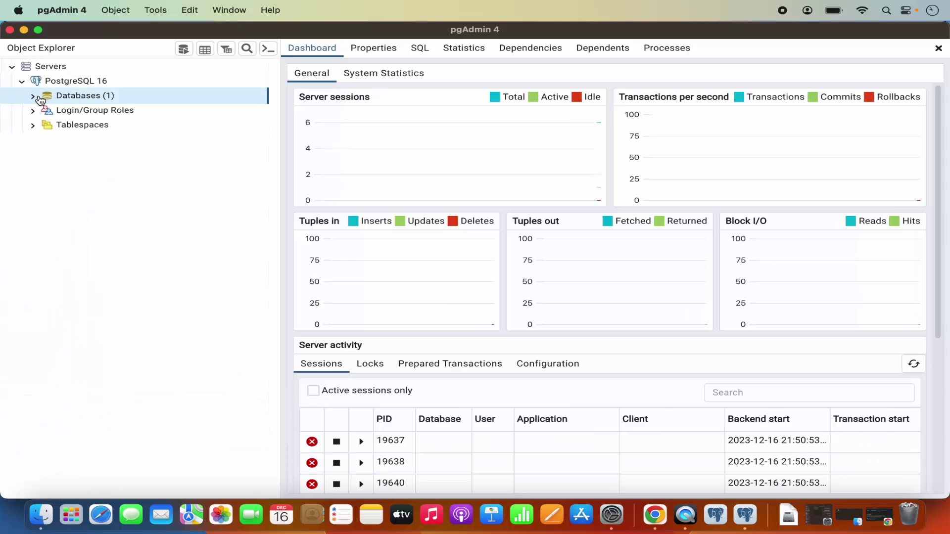
pyautogui.click(33, 96)
pyautogui.click(64, 106)
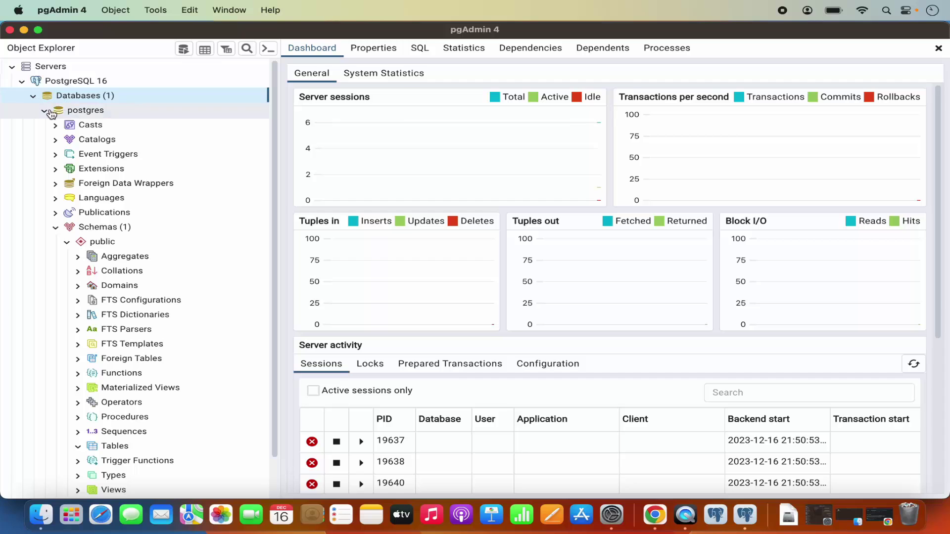
pyautogui.click(45, 111)
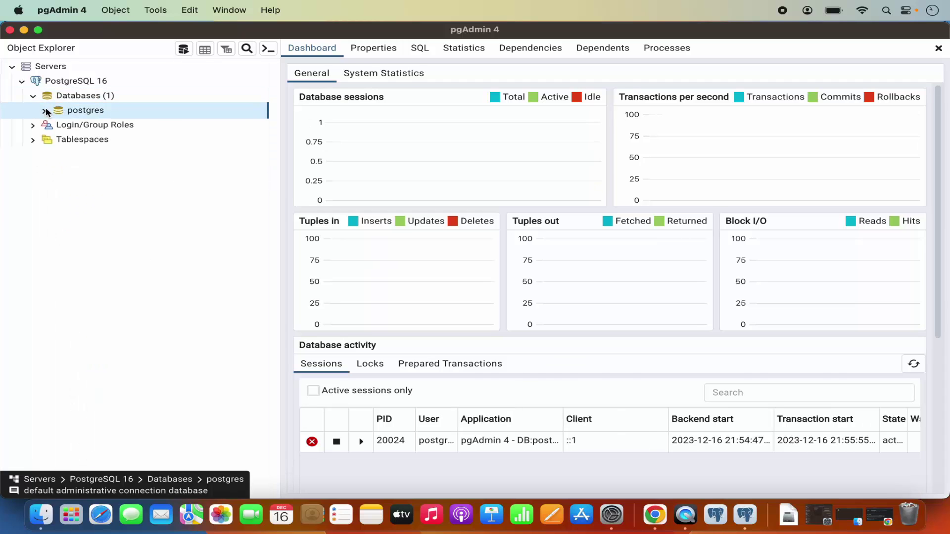
# Create a database named 'demo', reviewing its Definition, Security and Parameters tabs before saving
pyautogui.rightClick(94, 100)
pyautogui.moveTo(149, 108)
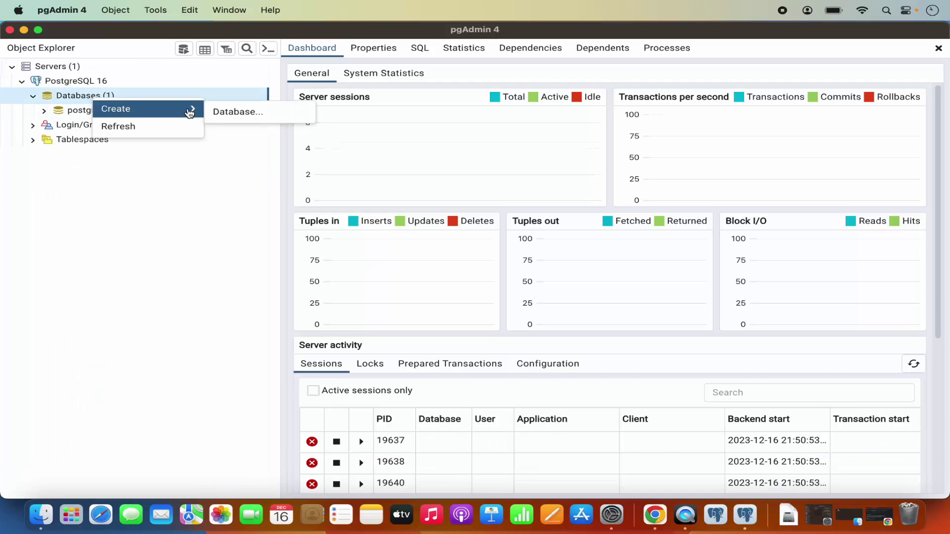
pyautogui.click(221, 111)
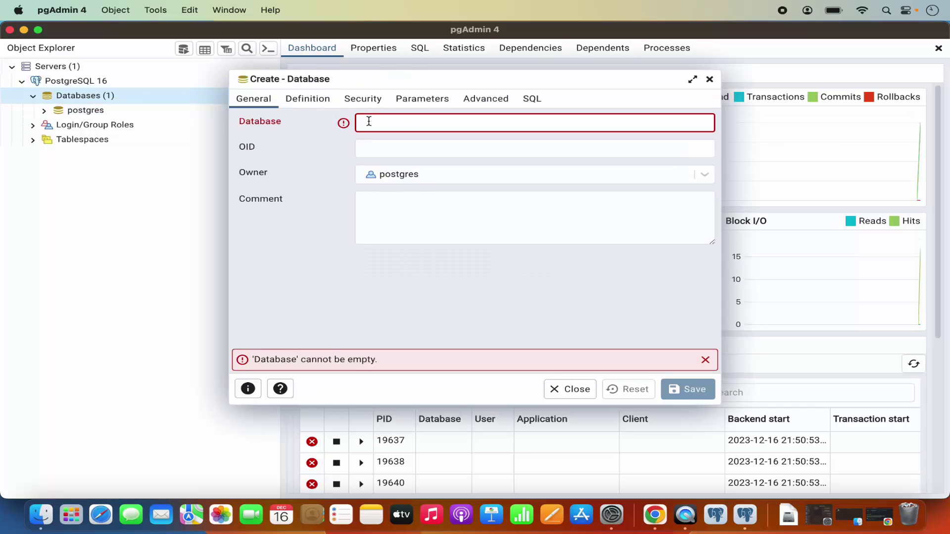
pyautogui.write('demo')
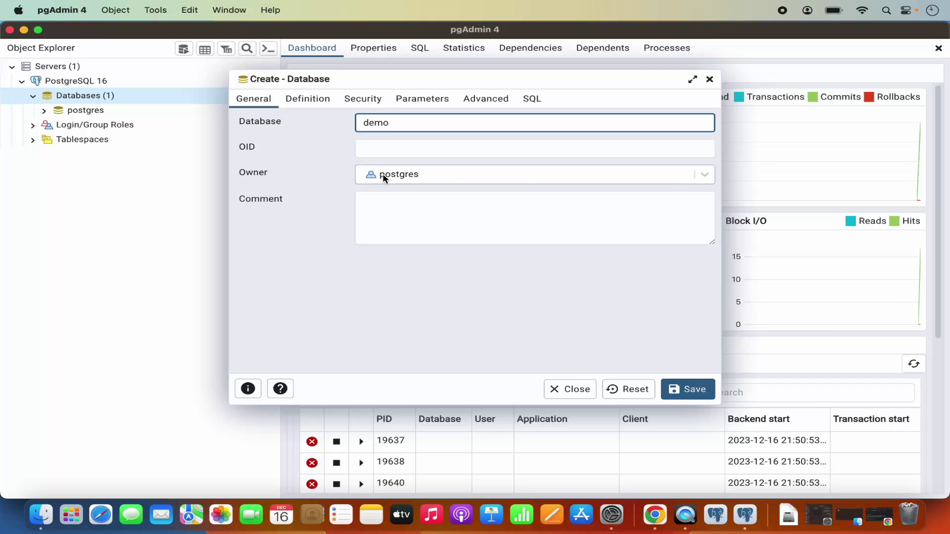
pyautogui.click(308, 100)
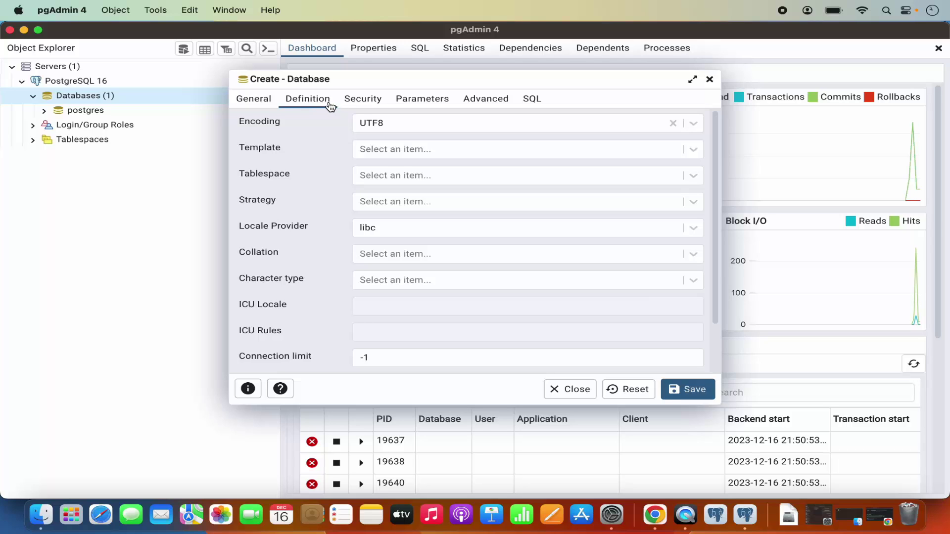
pyautogui.click(363, 102)
pyautogui.click(421, 106)
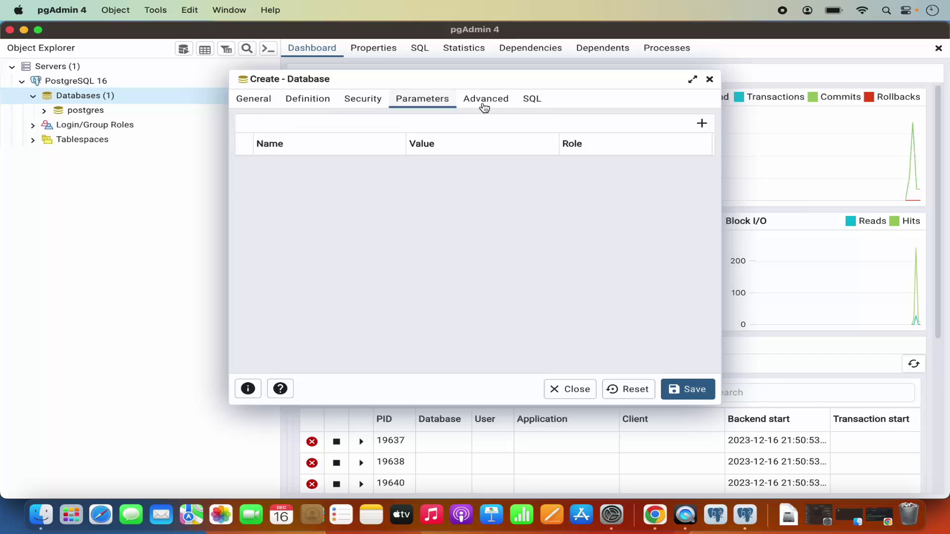
pyautogui.click(254, 99)
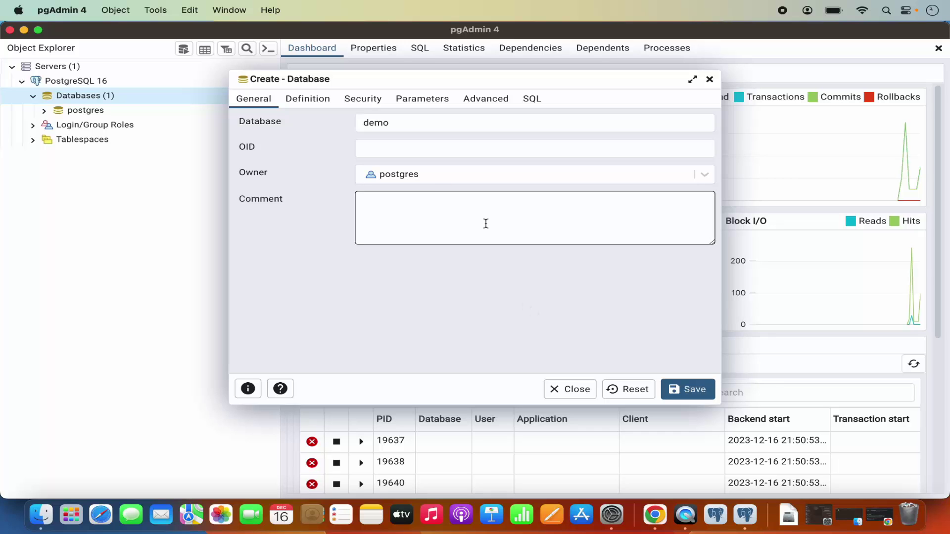
pyautogui.click(687, 389)
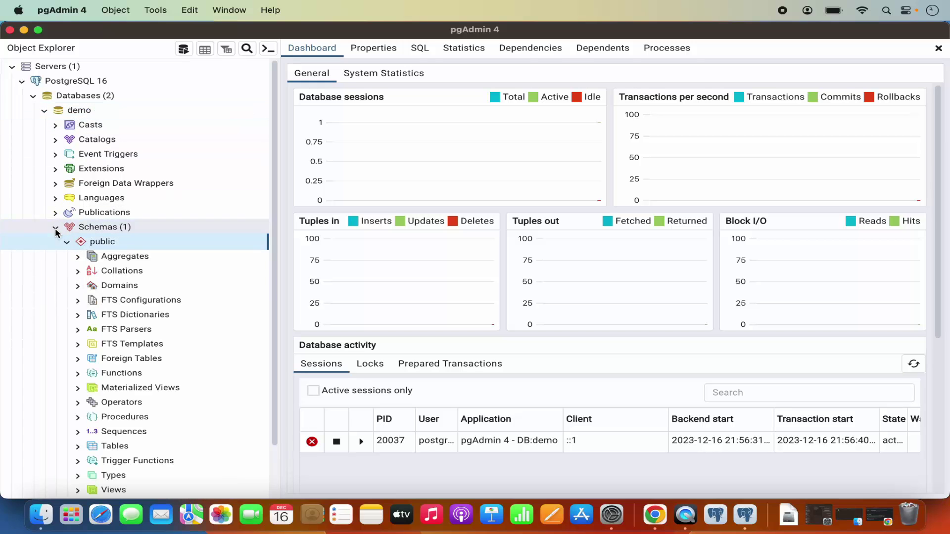
# Re-expand demo's public schema and open its still-empty Tables group
pyautogui.click(67, 242)
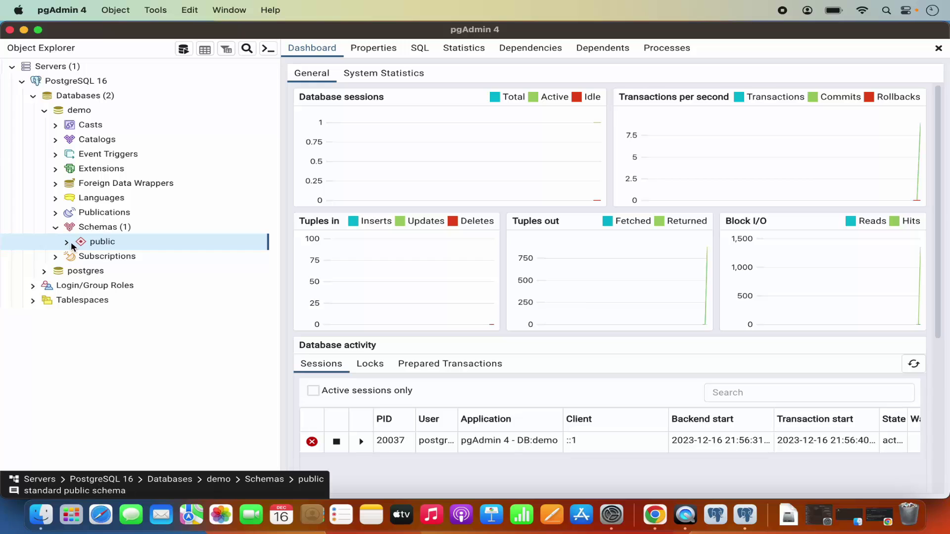
pyautogui.click(66, 243)
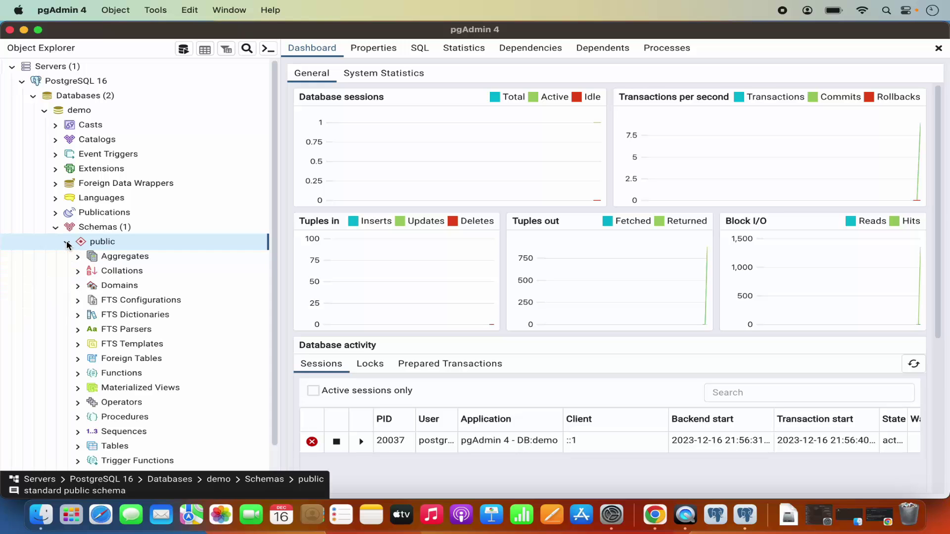
pyautogui.scroll(-3, 75, 300)
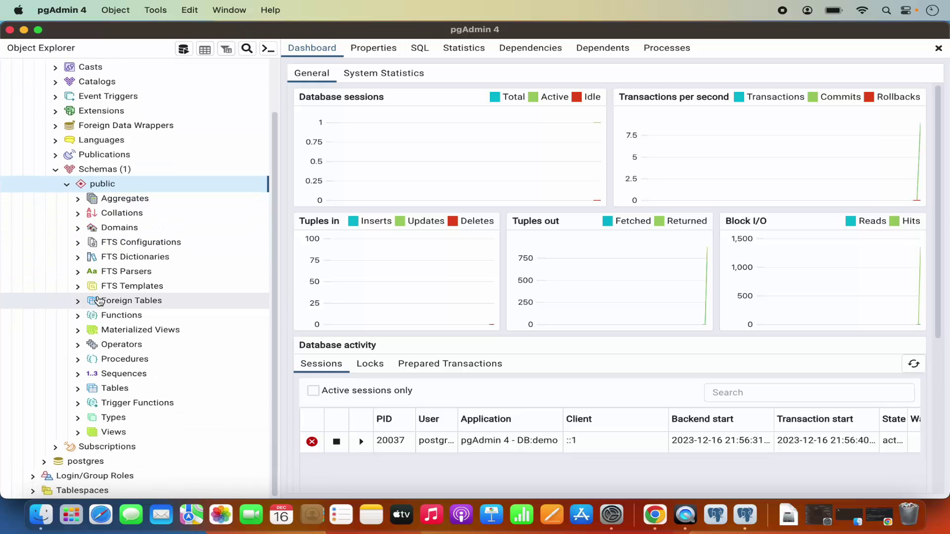
pyautogui.click(77, 390)
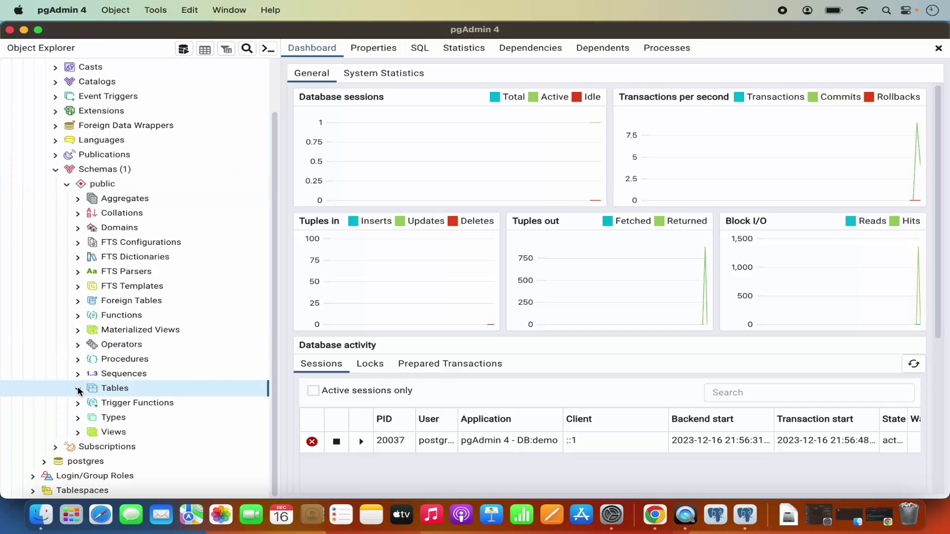
# Begin a new table named 'names' under Tables and show its empty Columns list
pyautogui.rightClick(139, 391)
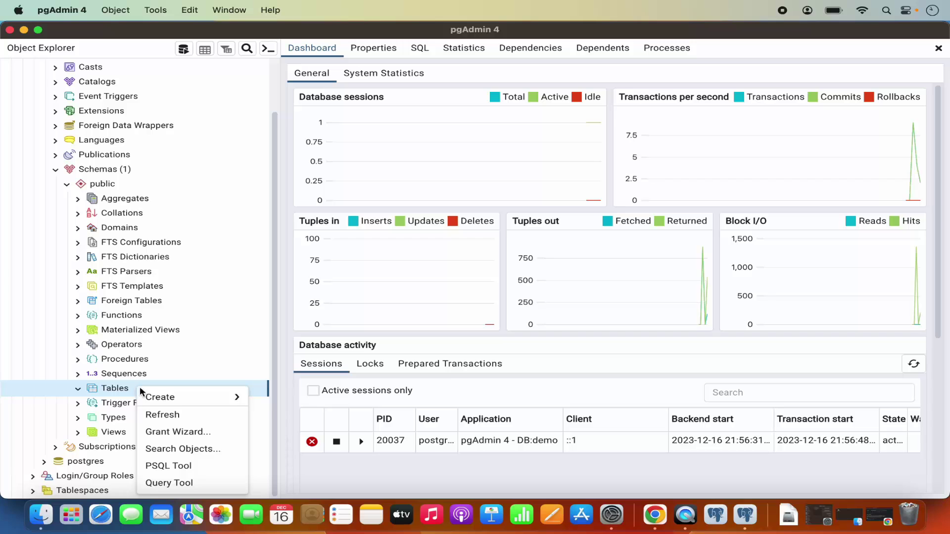
pyautogui.moveTo(170, 397)
pyautogui.click(268, 399)
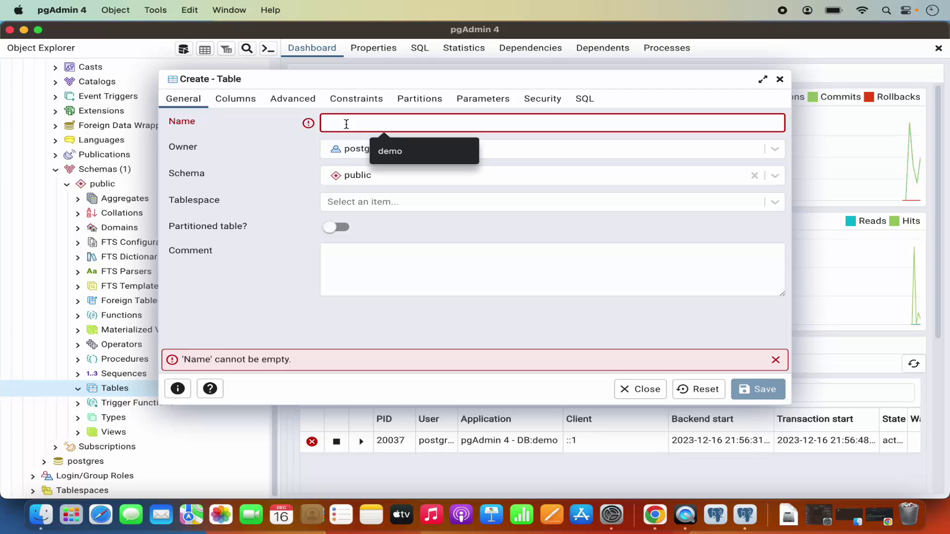
pyautogui.write('names')
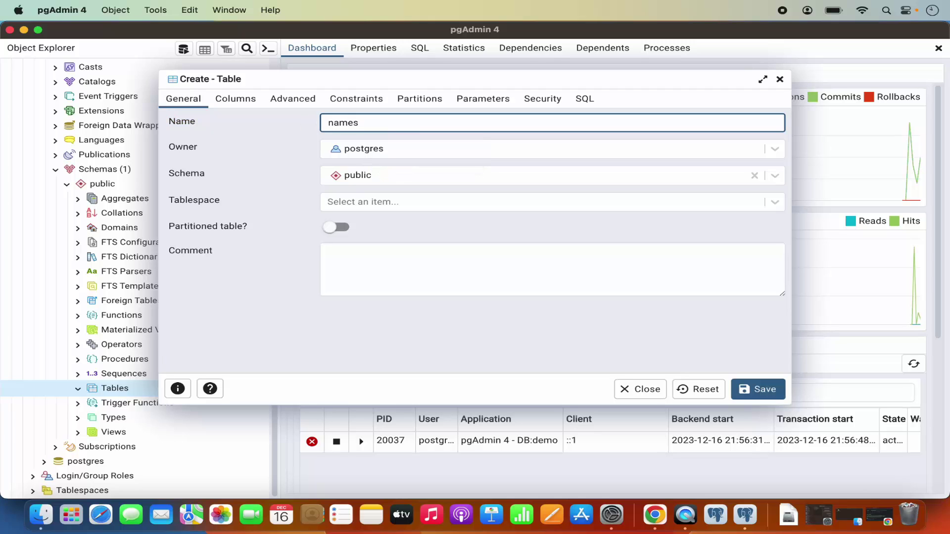
pyautogui.click(243, 100)
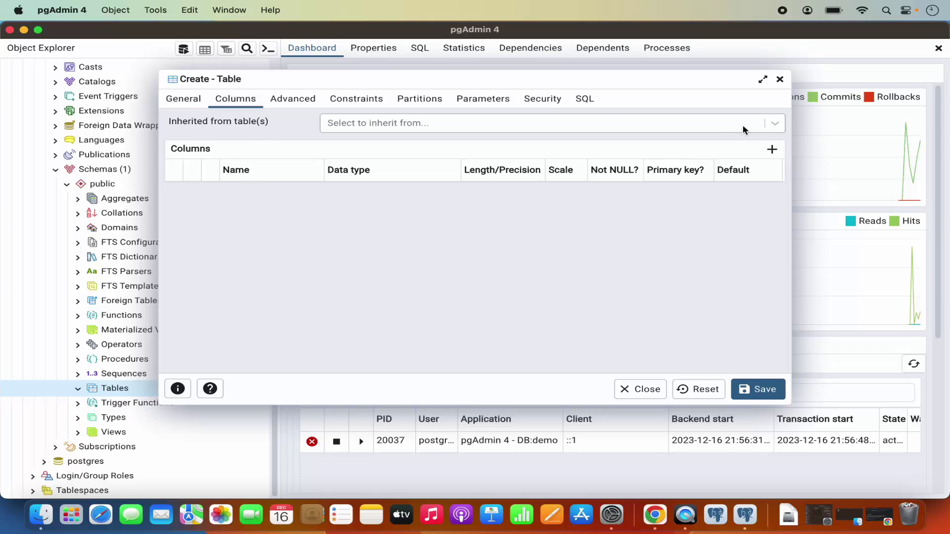
# Add an 'id' column of type integer, marked as the primary key
pyautogui.click(772, 149)
pyautogui.click(277, 193)
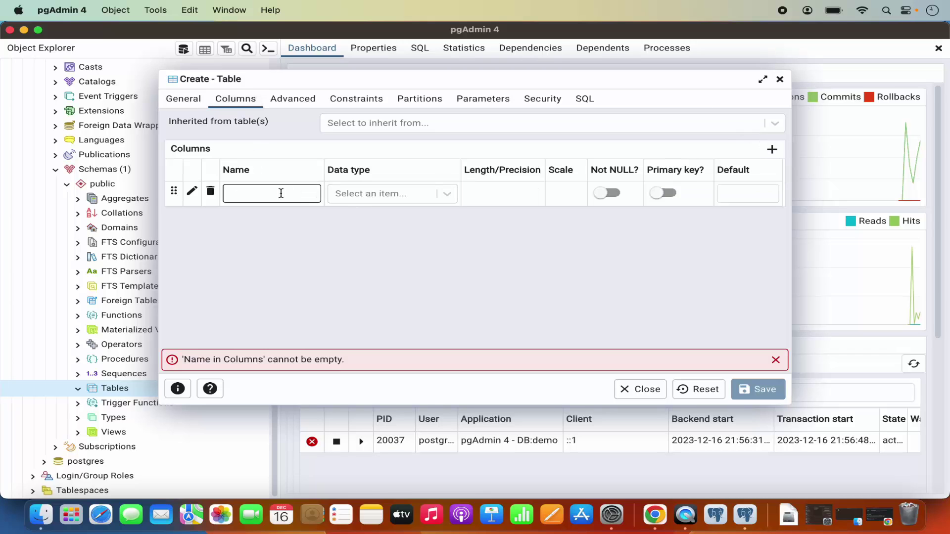
pyautogui.write('id')
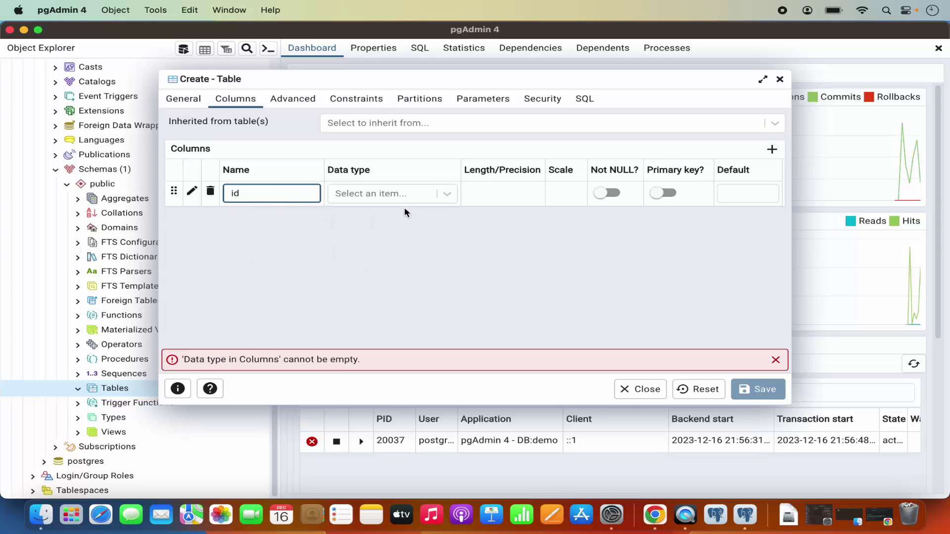
pyautogui.click(402, 193)
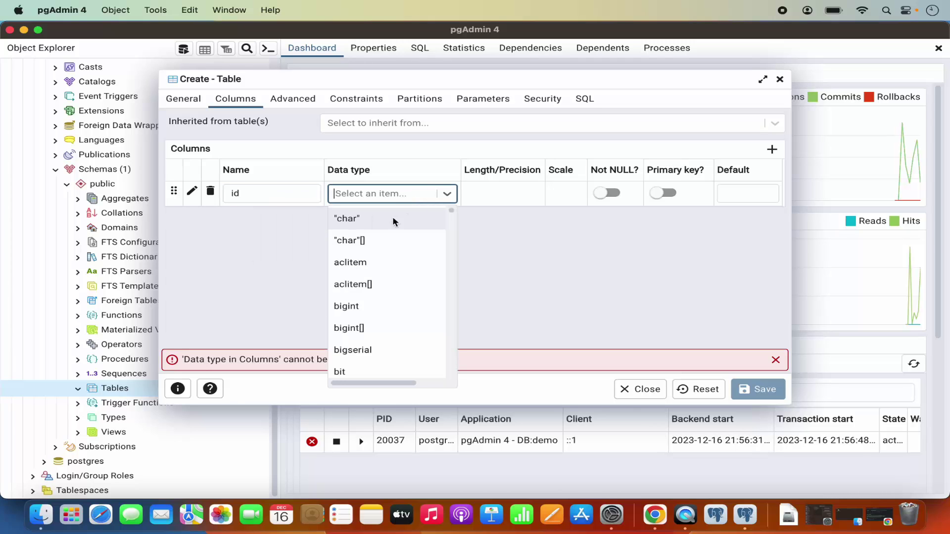
pyautogui.scroll(-15, 390, 263)
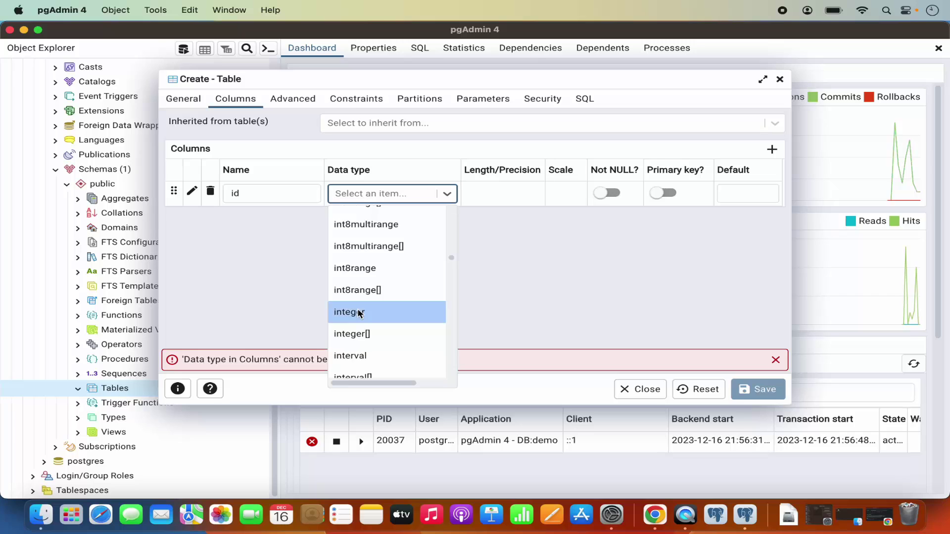
pyautogui.click(360, 312)
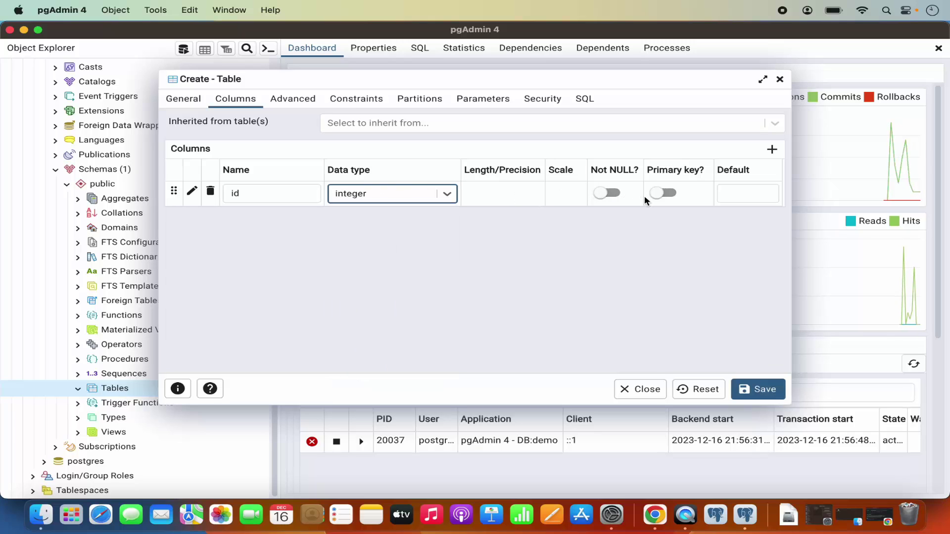
pyautogui.click(676, 198)
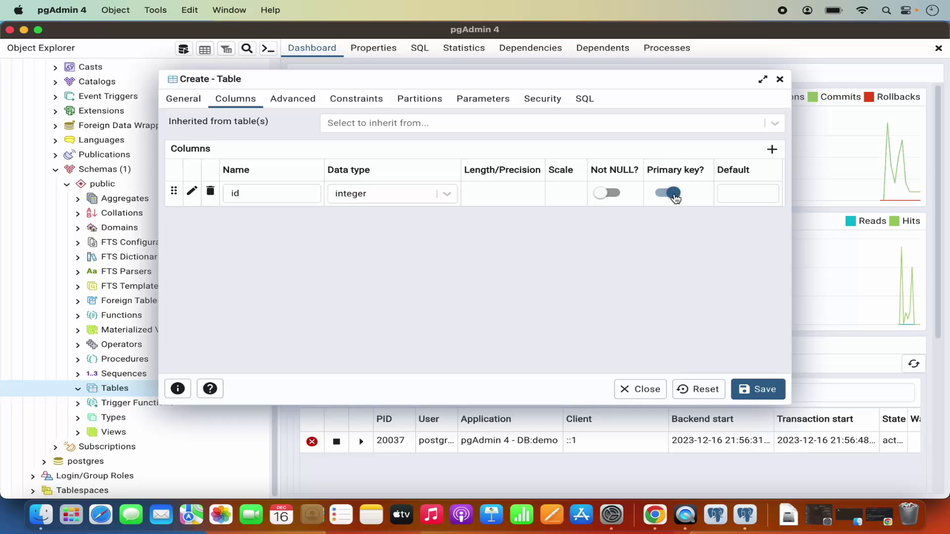
# Add a 'name' column of type text and save the names table
pyautogui.click(773, 150)
pyautogui.click(288, 223)
pyautogui.click(281, 219)
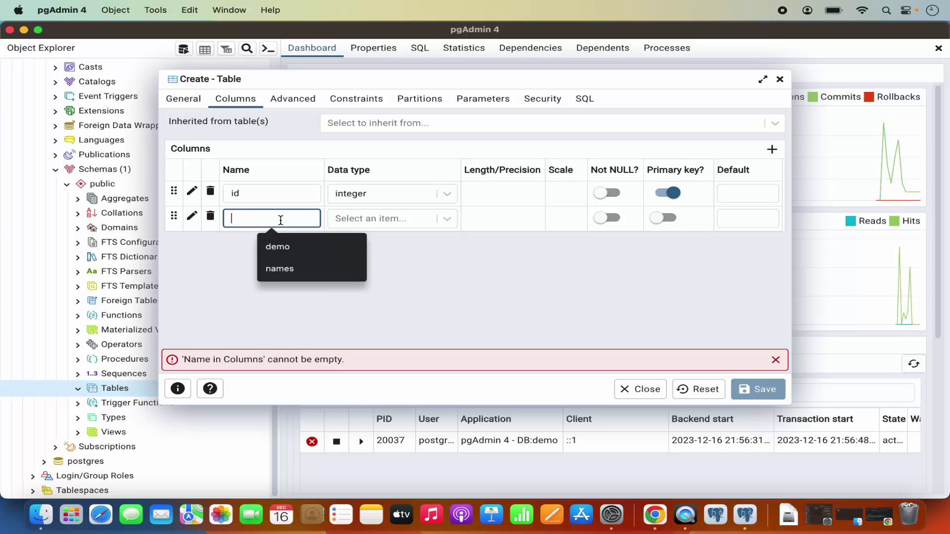
pyautogui.write('name')
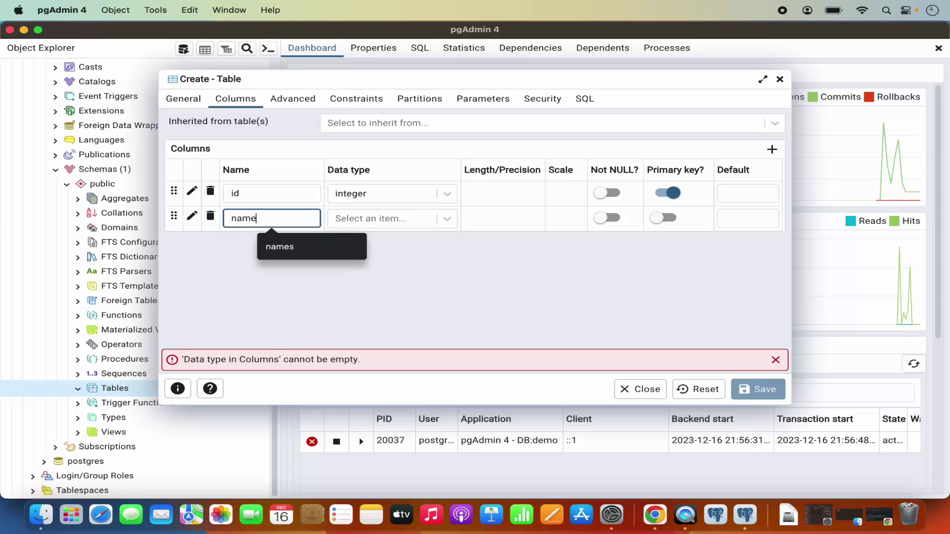
pyautogui.click(368, 220)
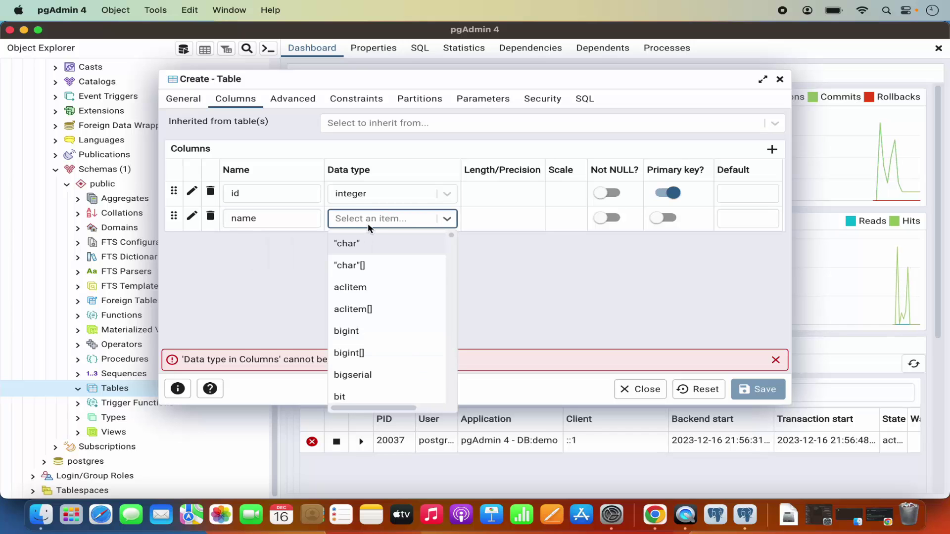
pyautogui.scroll(-20, 366, 289)
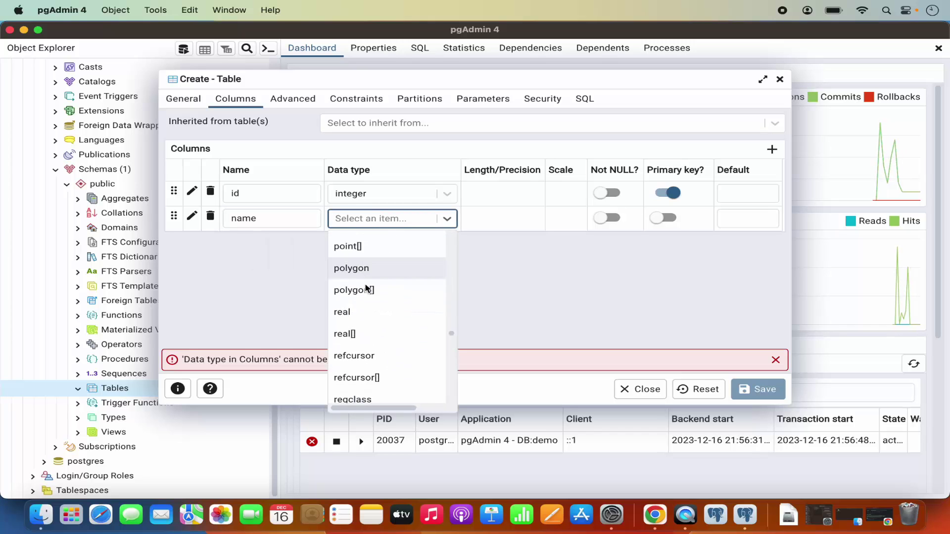
pyautogui.write('te')
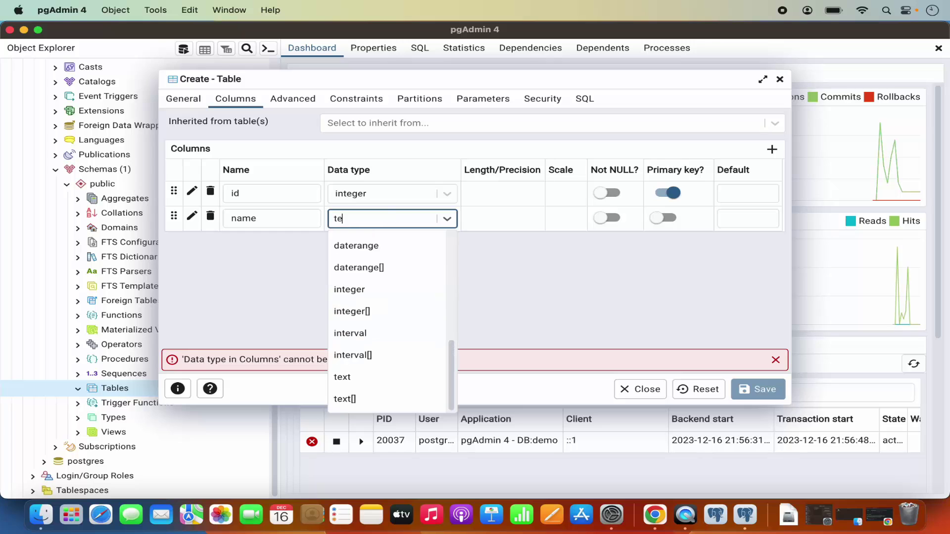
pyautogui.write('xt')
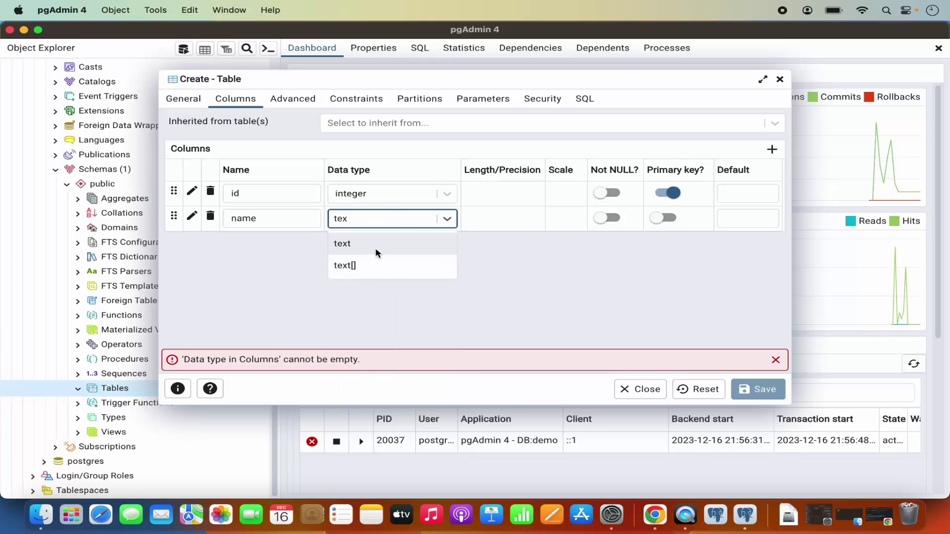
pyautogui.click(376, 246)
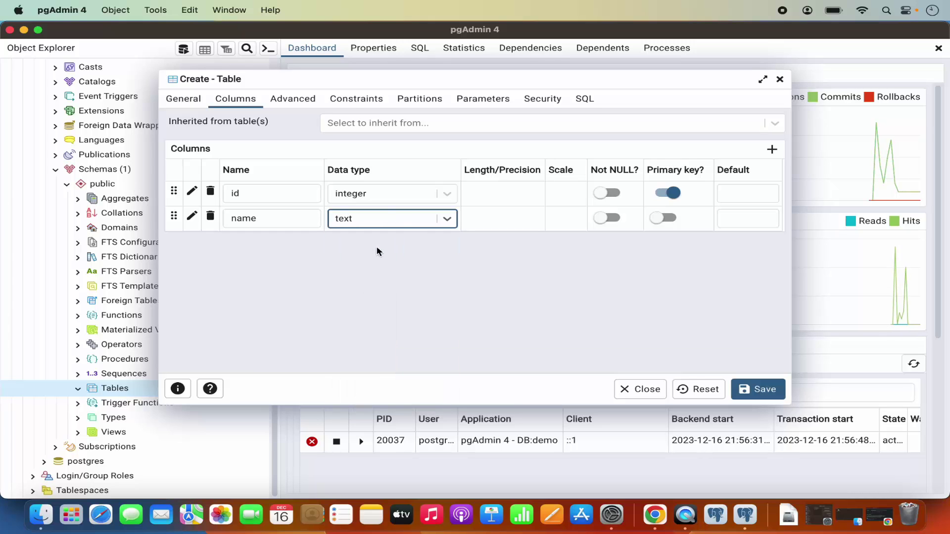
pyautogui.click(751, 396)
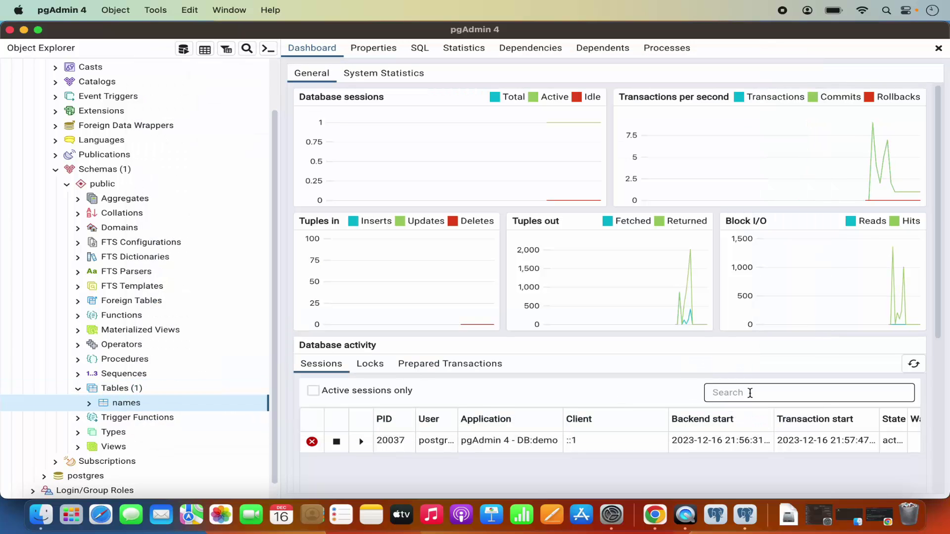
# Expand the names table node and bring up its View/Edit Data submenu
pyautogui.scroll(-1, 106, 396)
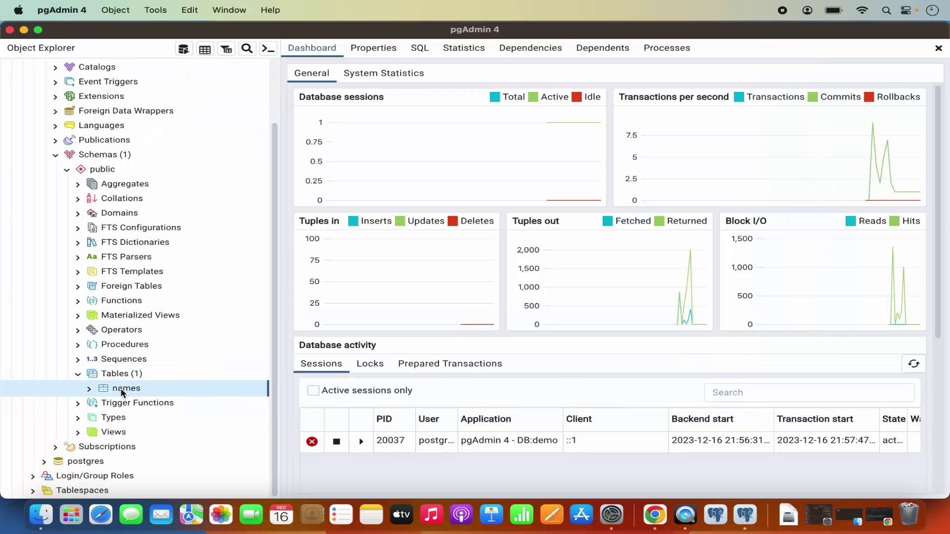
pyautogui.click(89, 389)
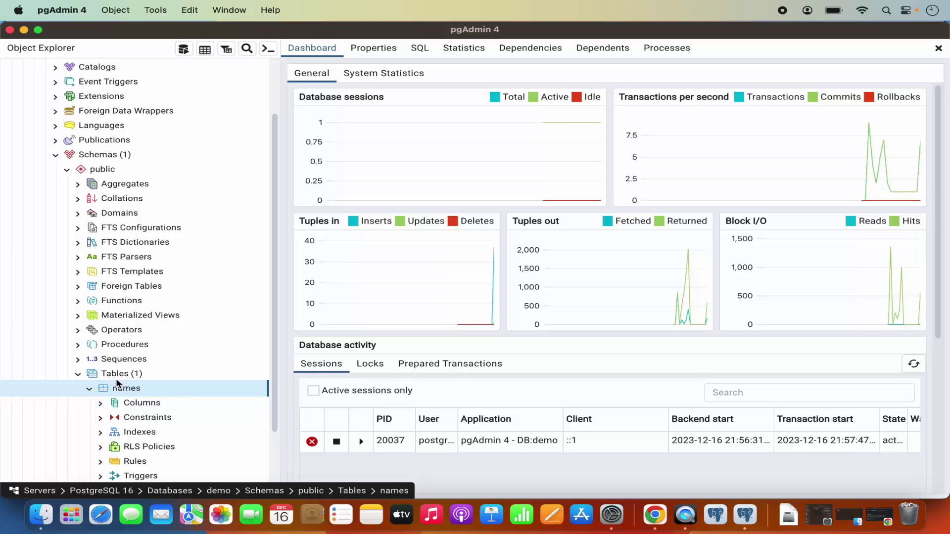
pyautogui.press('Up')
pyautogui.rightClick(122, 392)
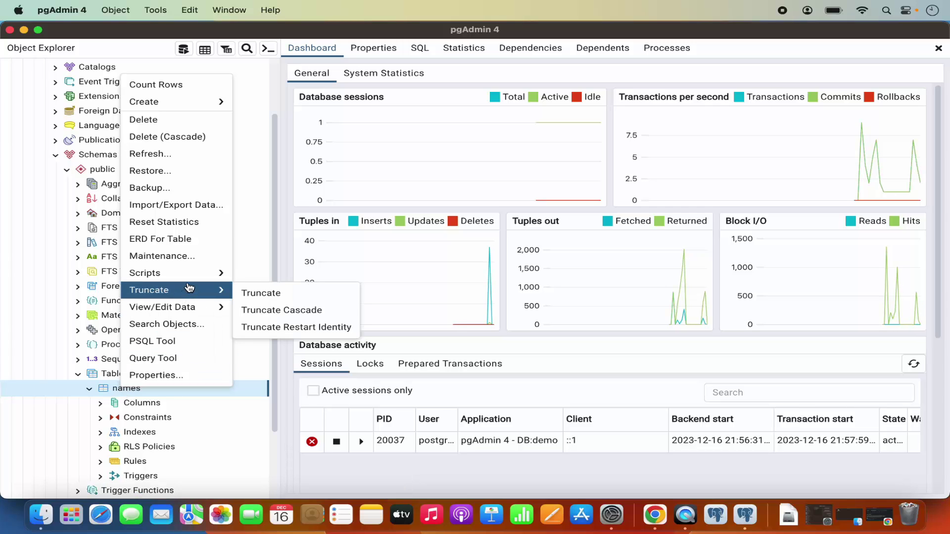
pyautogui.moveTo(178, 310)
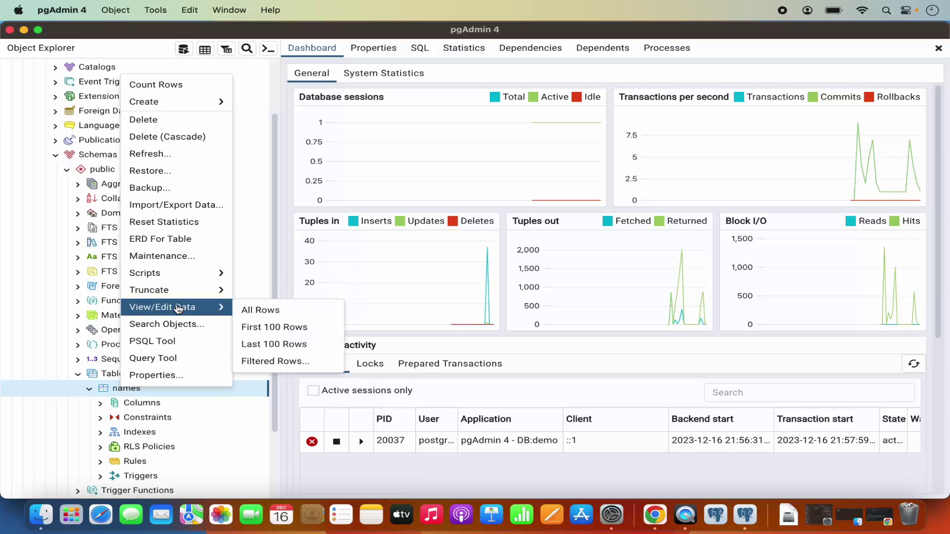
# Show All Rows of the names table, returning an empty id and name result
pyautogui.click(260, 312)
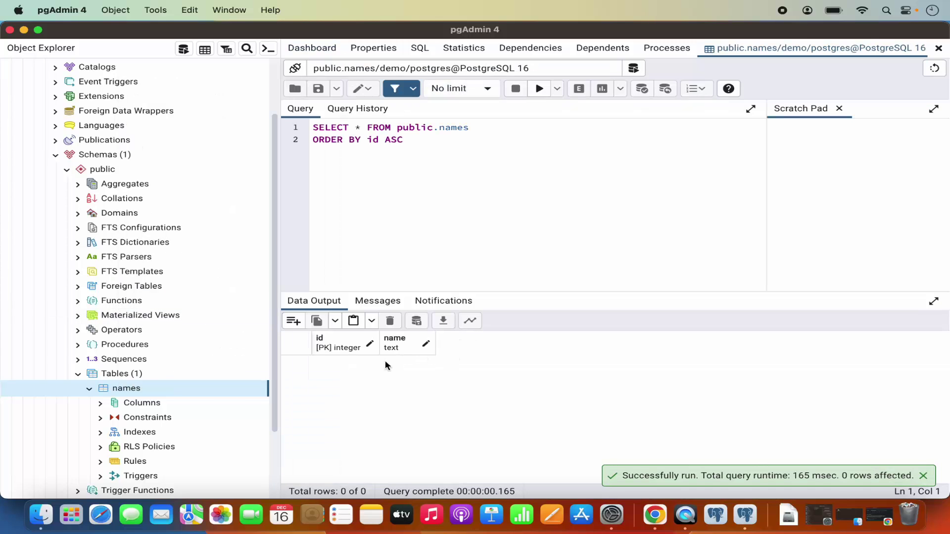